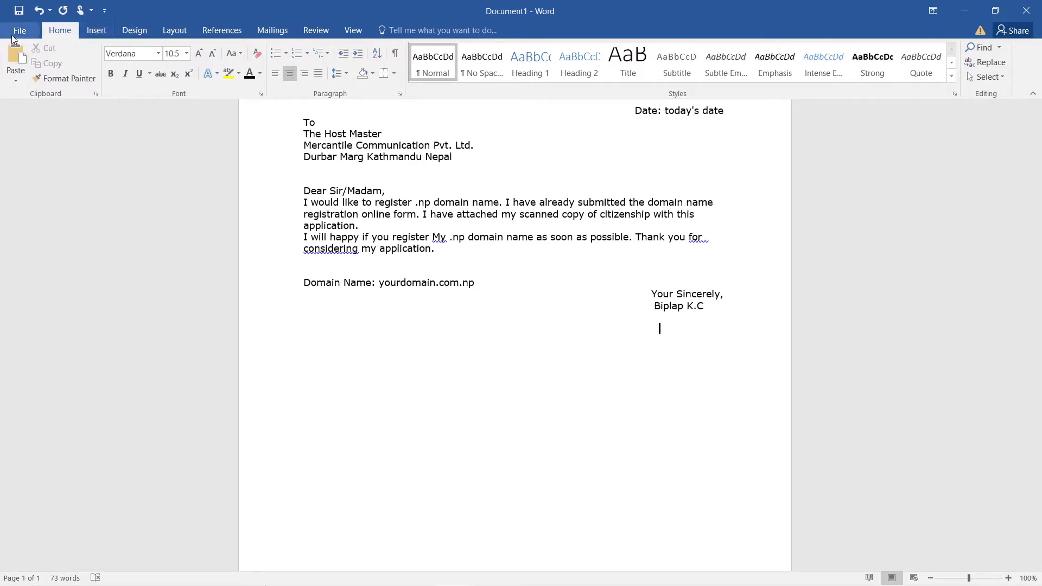
Step: Insert the picture file "signature" from the Desktop folder into the letter
click(90, 34)
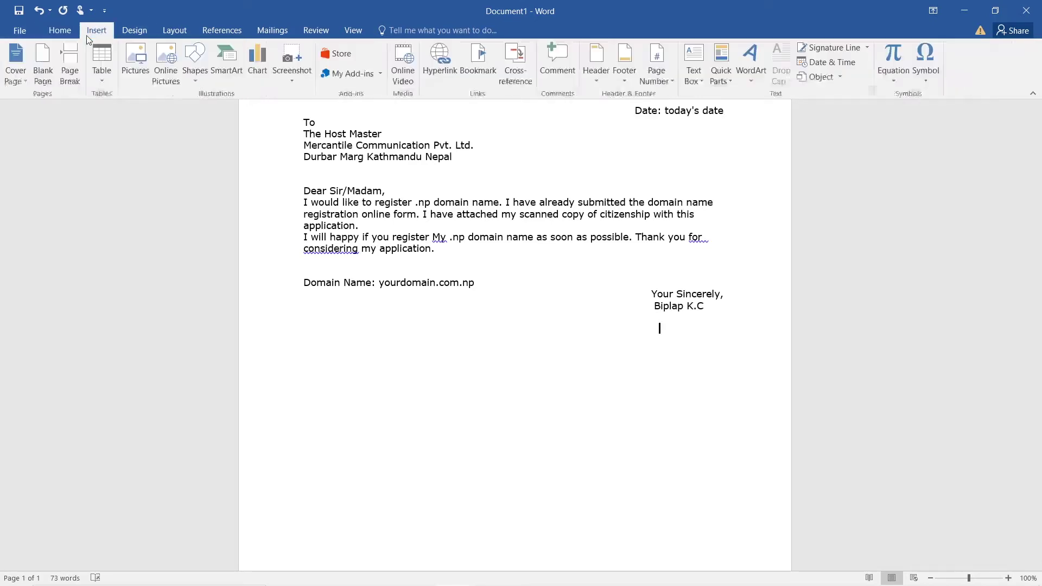
click(135, 60)
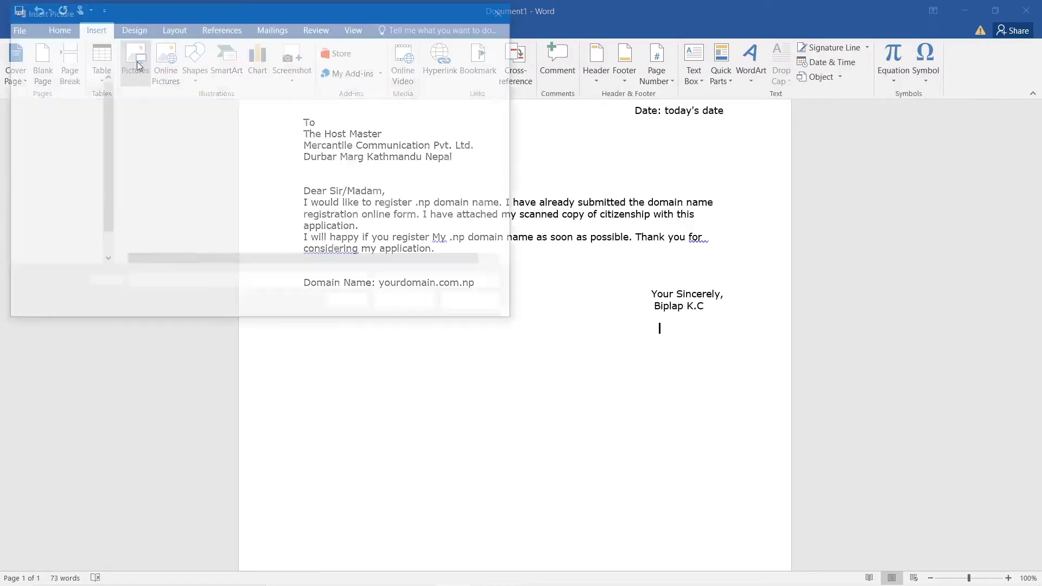
click(54, 116)
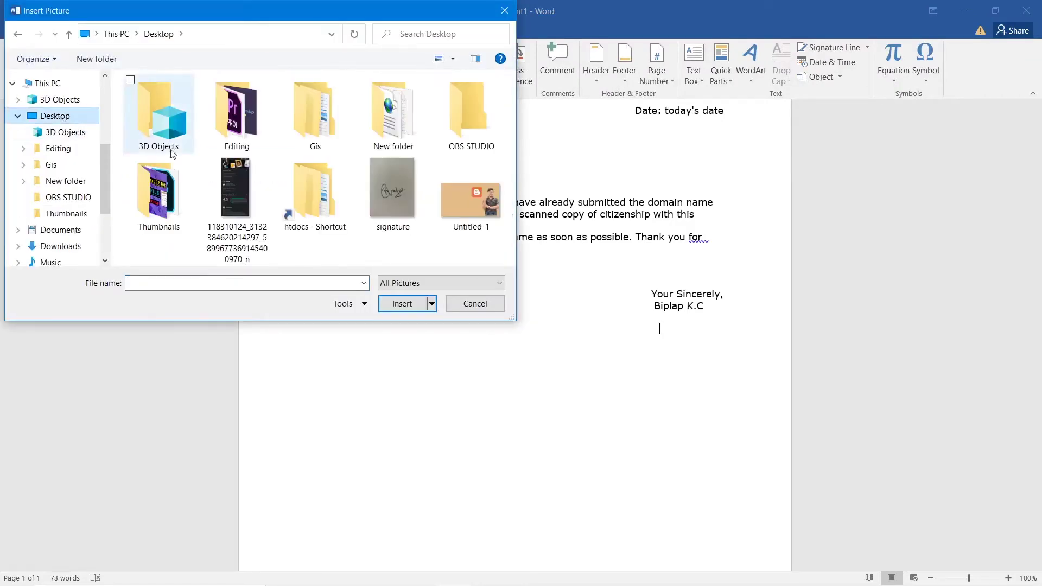
click(393, 189)
click(417, 305)
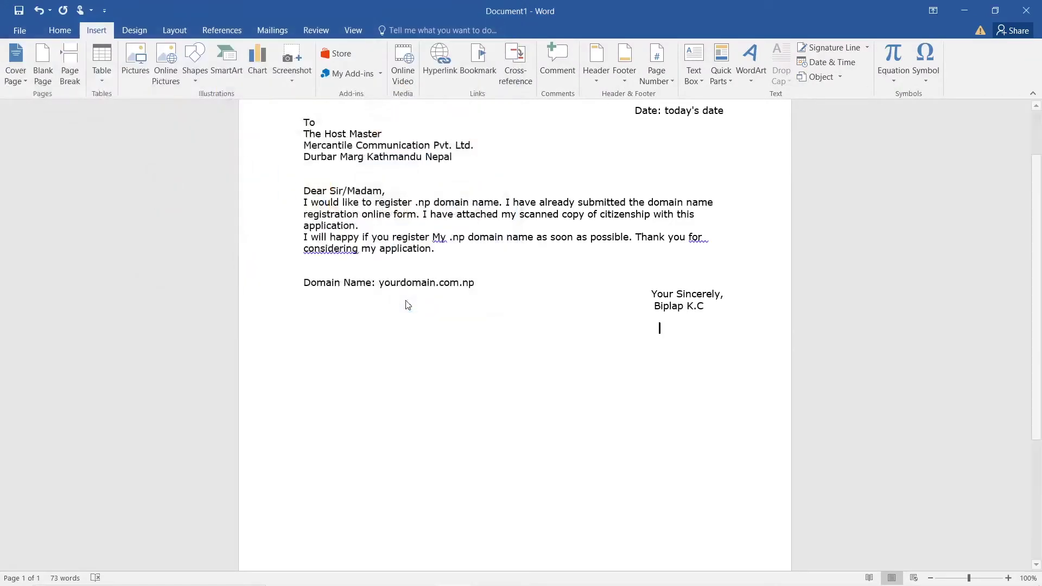
Step: Shrink the inserted signature picture to 4.88" high by 6.5" wide
scroll(572, 308, down, 1)
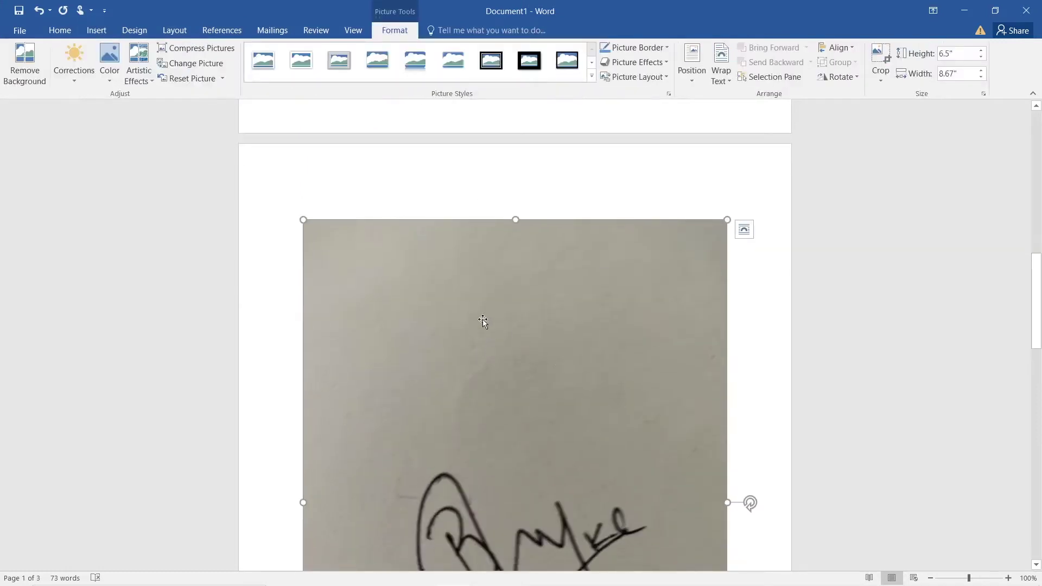
drag(505, 314, 535, 285)
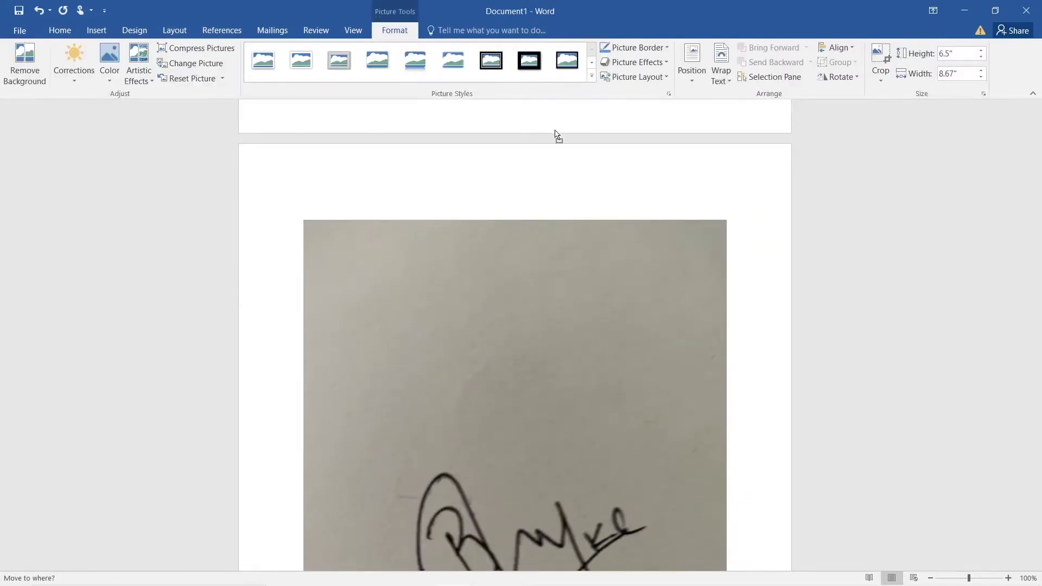
drag(554, 133, 649, 245)
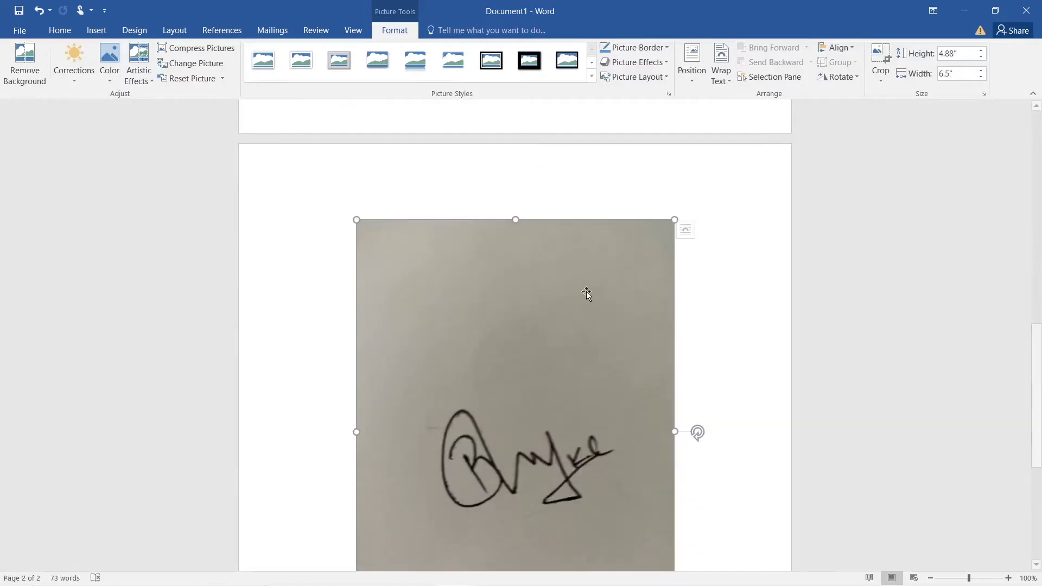
Step: Crop the signature picture closely around the handwritten signature on all four sides
click(880, 57)
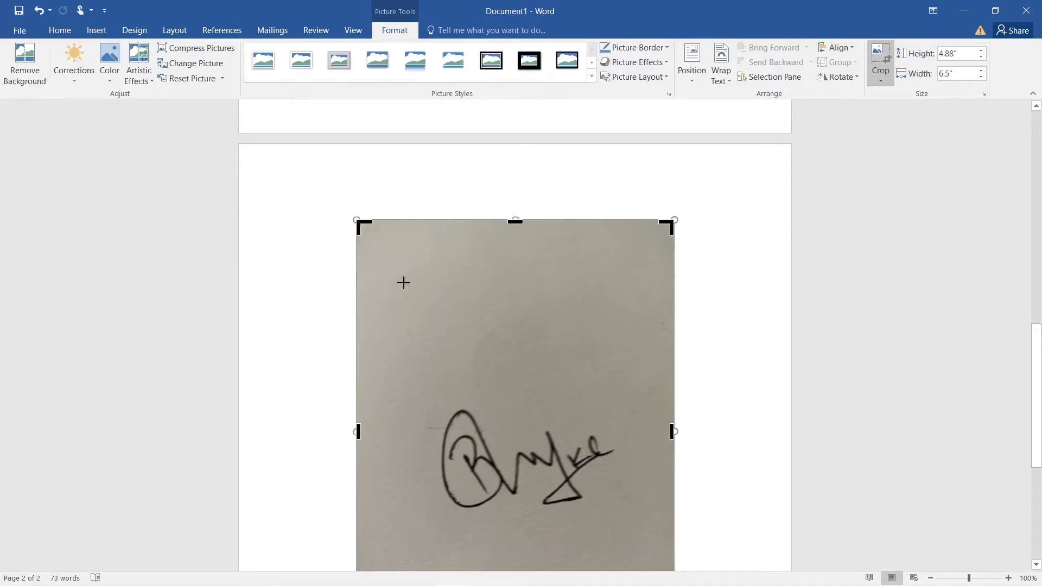
mouse_move(403, 282)
mouse_down()
mouse_move(437, 326)
mouse_move(418, 328)
mouse_move(423, 285)
mouse_up()
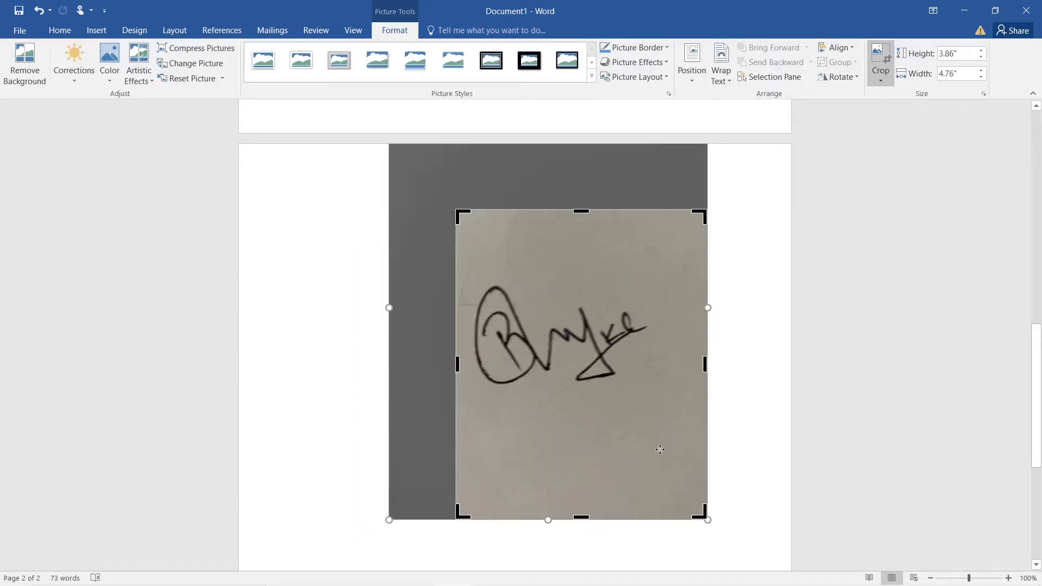
drag(694, 503, 647, 383)
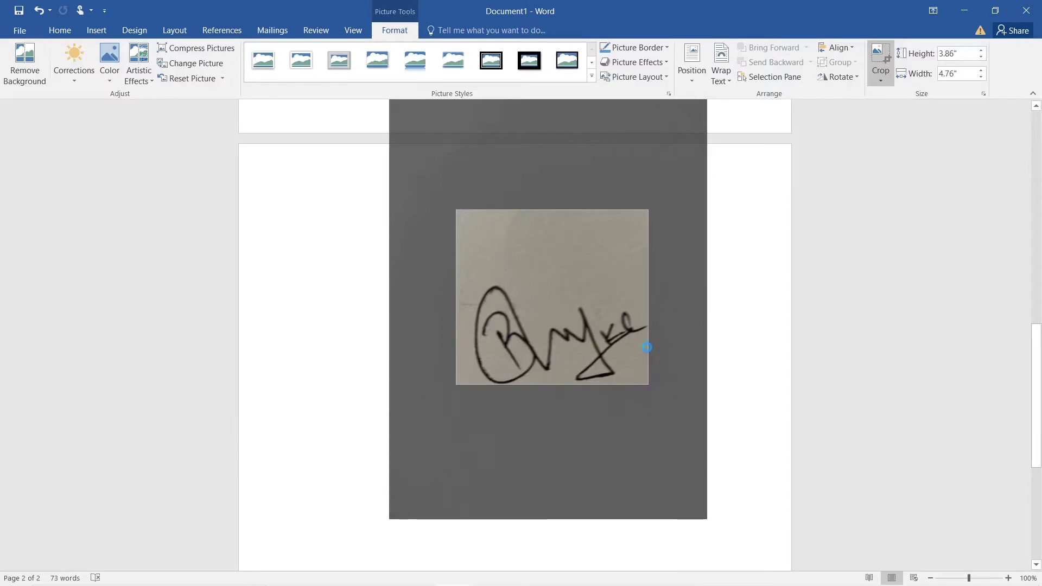
drag(583, 210, 615, 277)
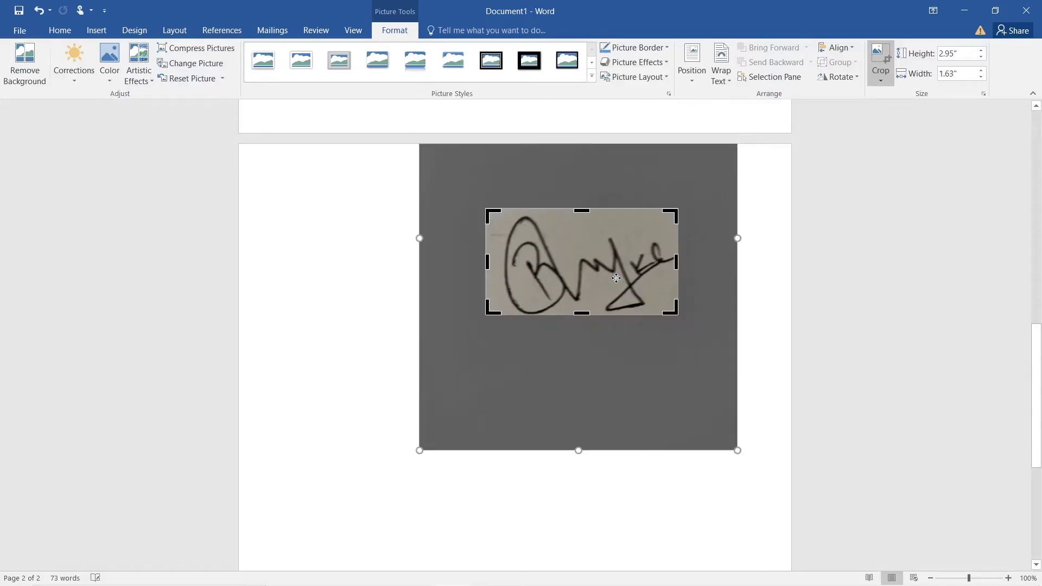
click(774, 367)
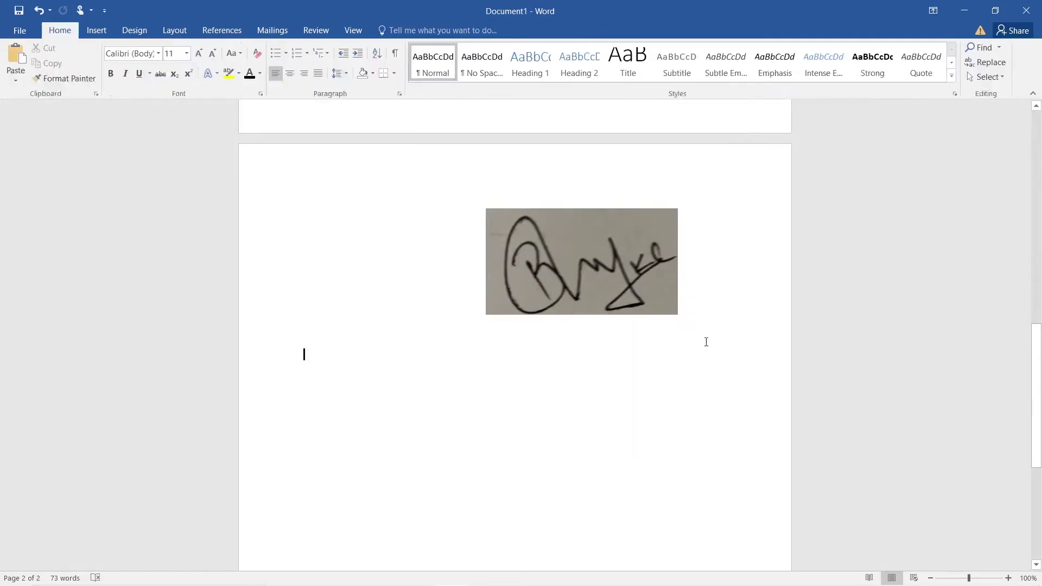
Step: Move the cropped signature picture up to the line below the sender's name and shrink it to a small size
scroll(670, 296, up, 3)
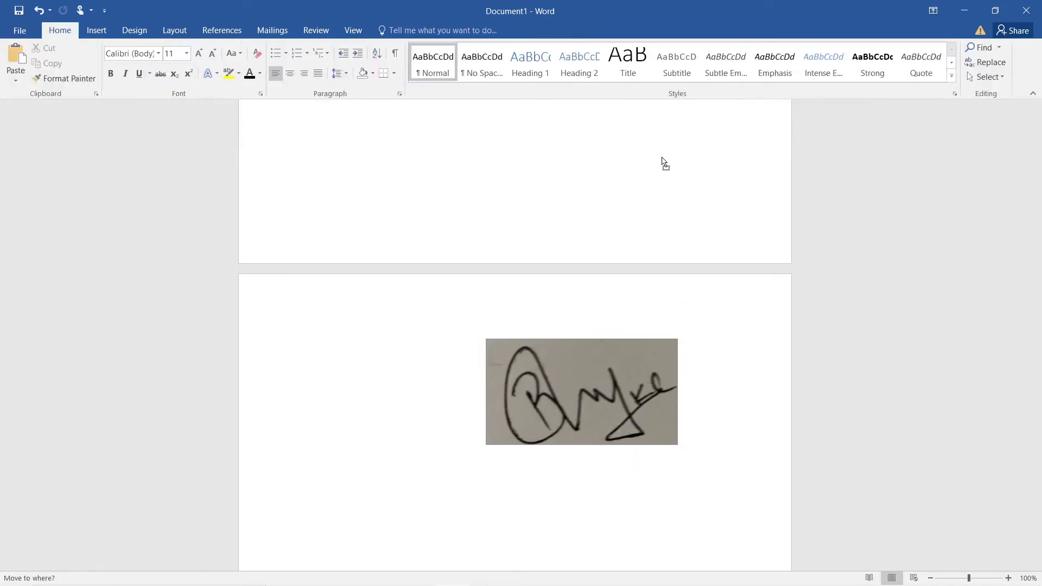
scroll(677, 107, up, 3)
mouse_move(698, 127)
mouse_down()
mouse_move(697, 77)
mouse_move(674, 242)
mouse_up()
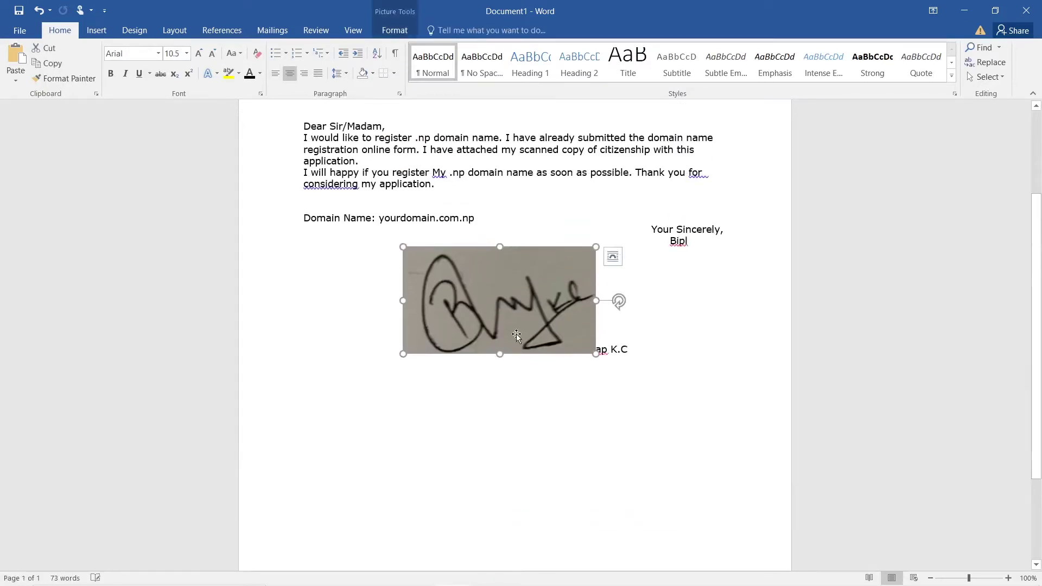
mouse_move(516, 333)
mouse_down()
mouse_move(514, 365)
mouse_move(579, 414)
mouse_up()
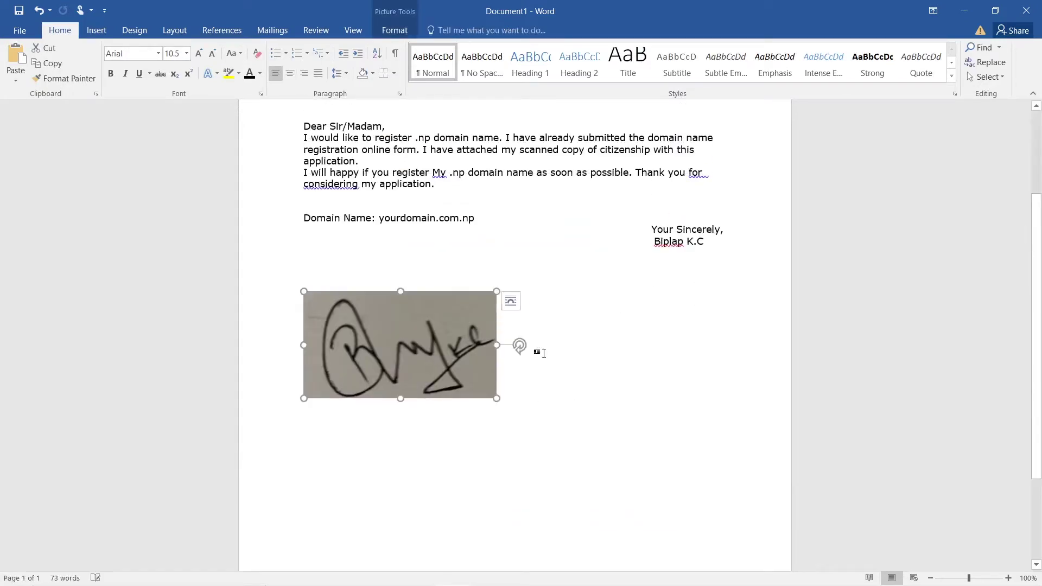
drag(443, 347, 610, 323)
mouse_move(683, 299)
mouse_down()
mouse_move(671, 300)
mouse_move(674, 264)
mouse_up()
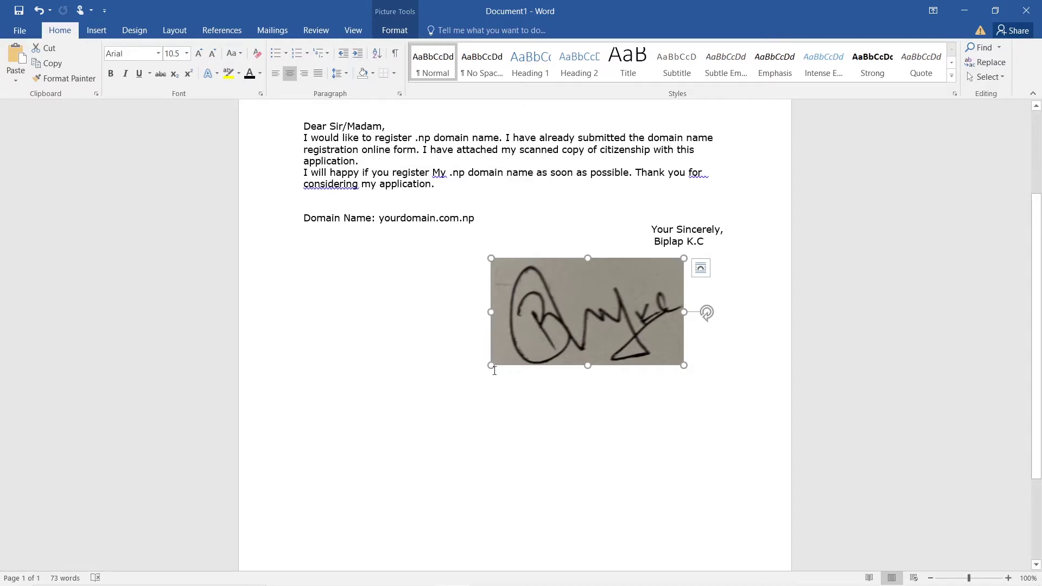
drag(501, 360, 526, 330)
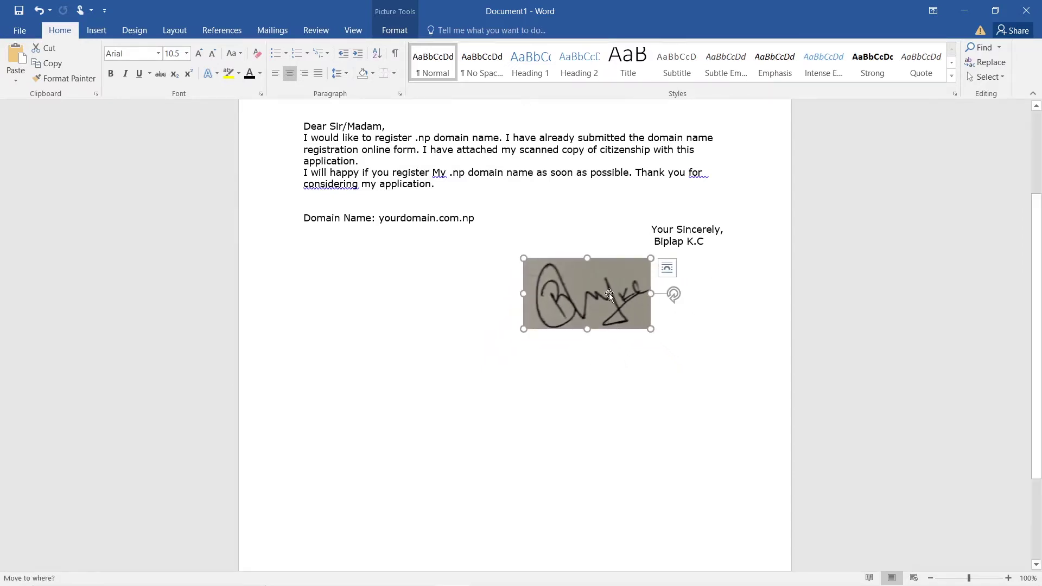
drag(609, 293, 642, 268)
Step: Set the signature picture's text wrapping to Tight and position it directly beneath the sender's name
click(641, 268)
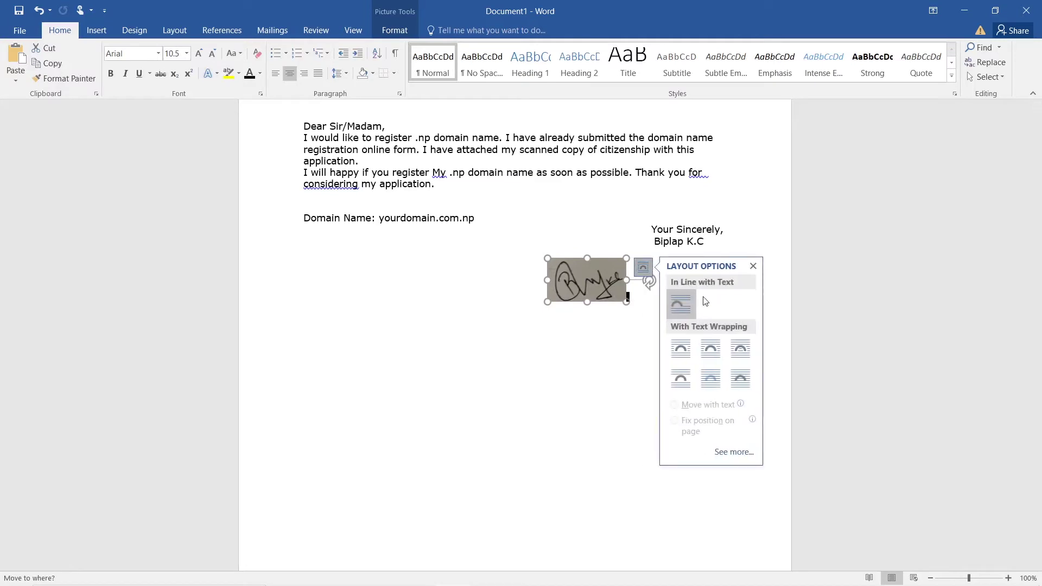
click(711, 348)
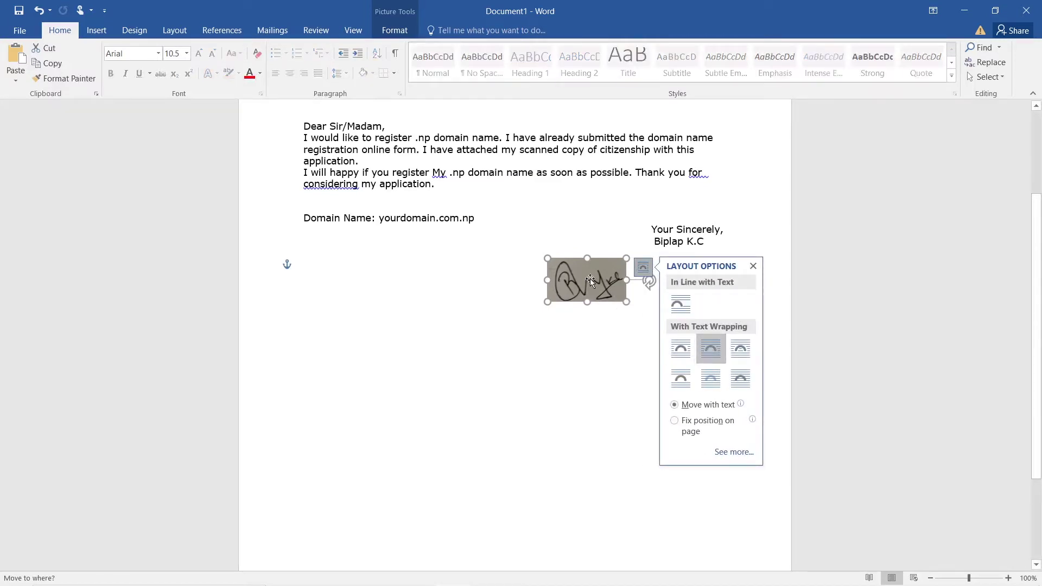
drag(590, 280, 684, 275)
click(644, 357)
Step: Add the caption "Signature" a few lines below the signature picture
click(557, 301)
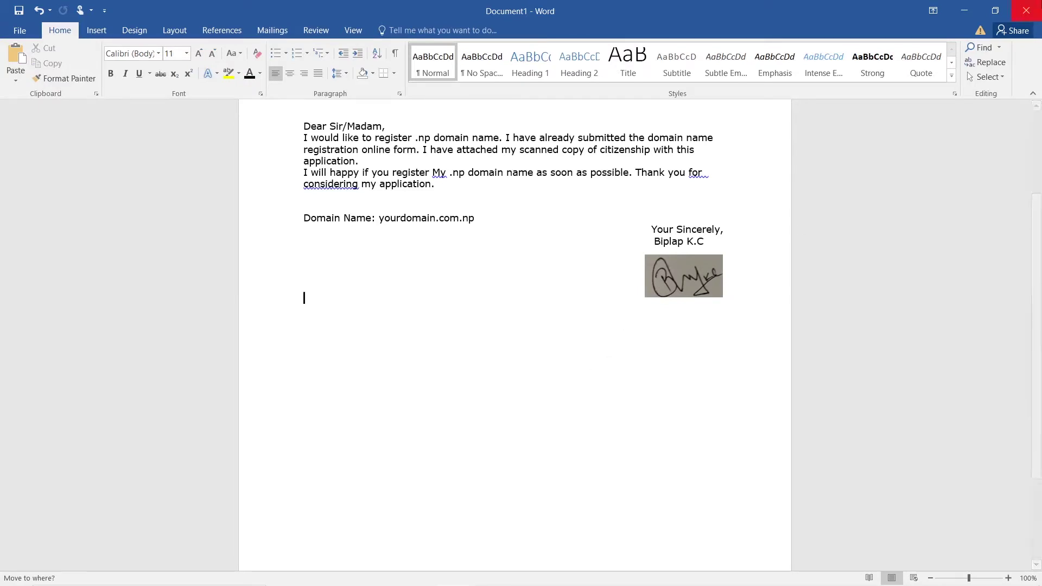
text(s)
key(BackSpace)
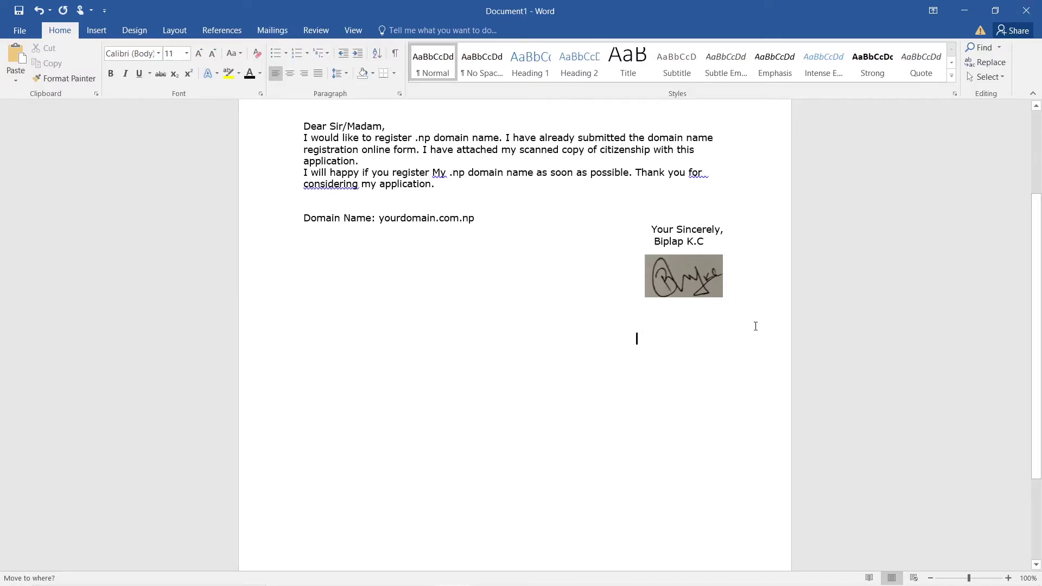
text(Signature)
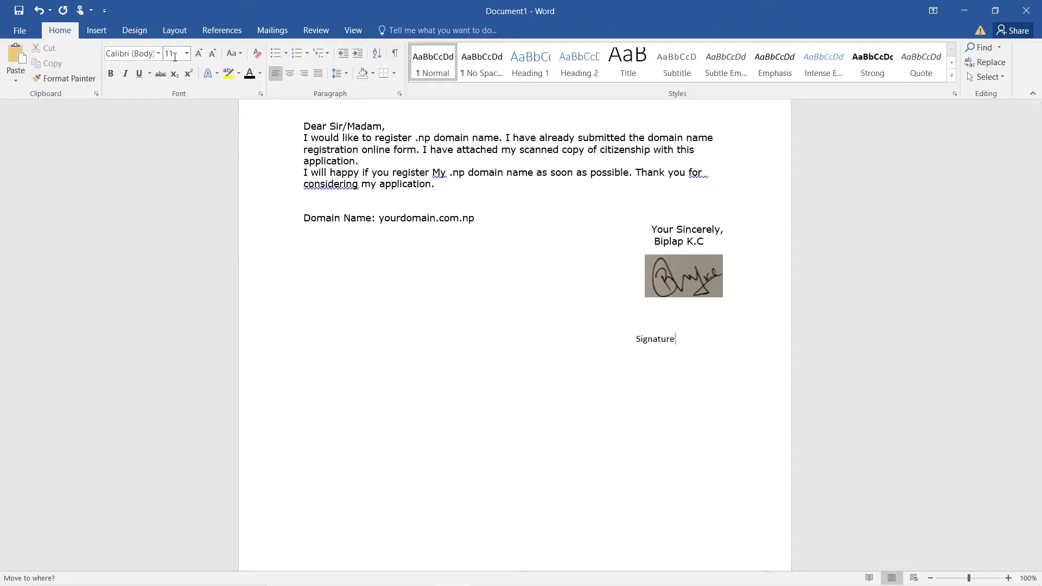
double_click(636, 339)
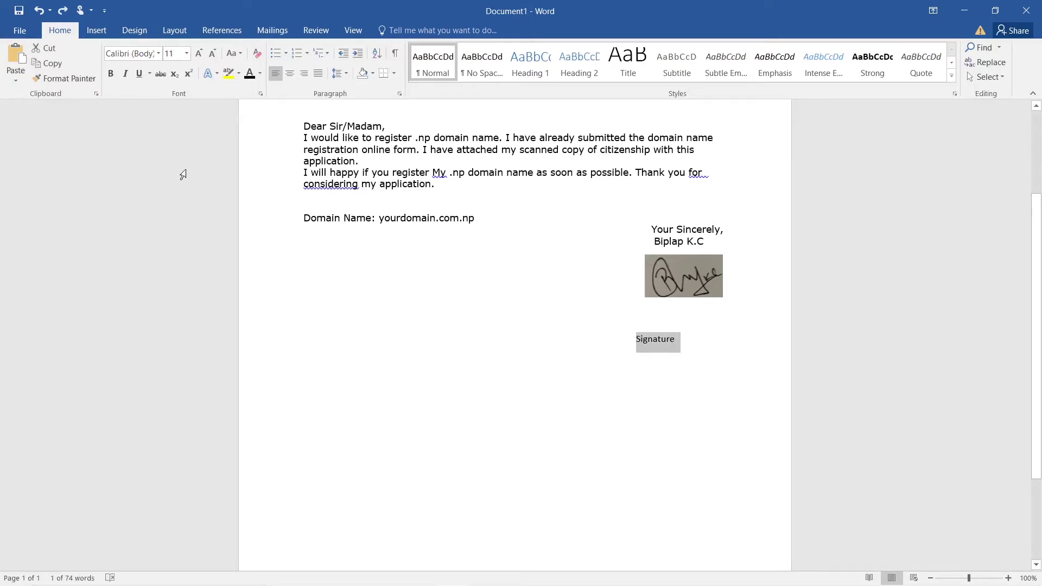
key(super+Down)
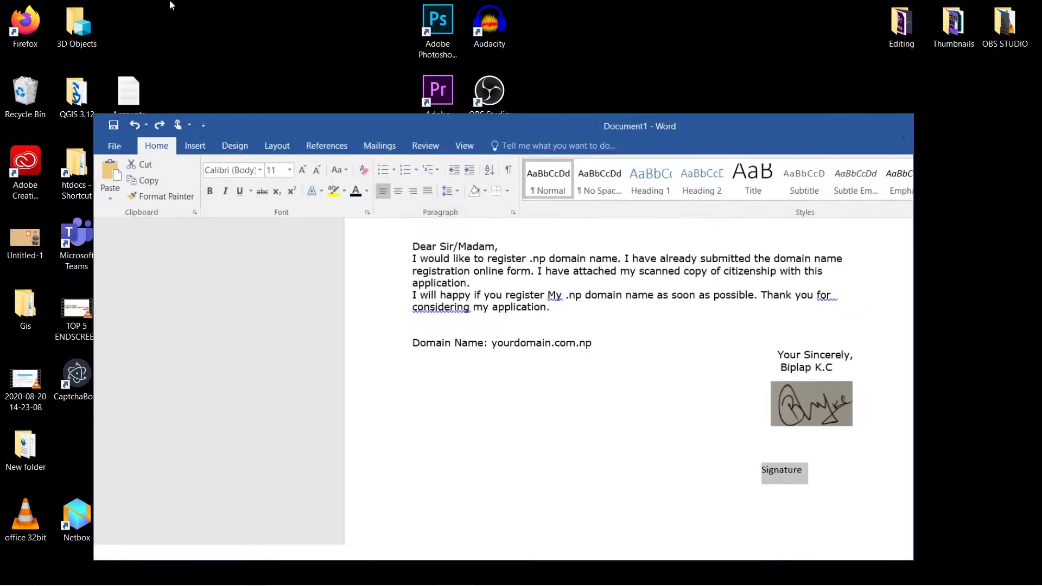
click(873, 149)
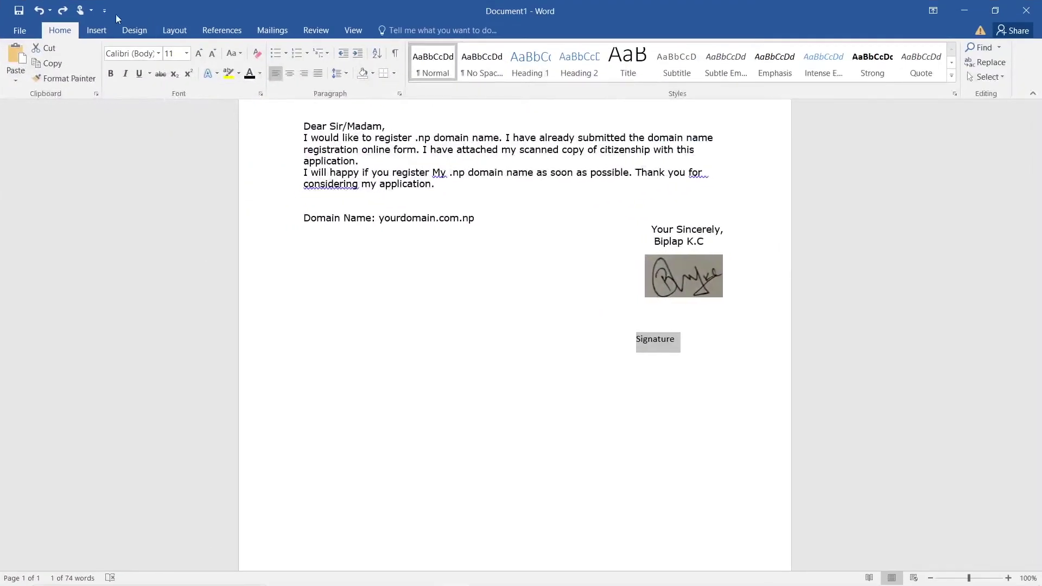
Step: Draw a nearly horizontal line about 2.72" wide between the signature picture and the word "Signature"
click(96, 31)
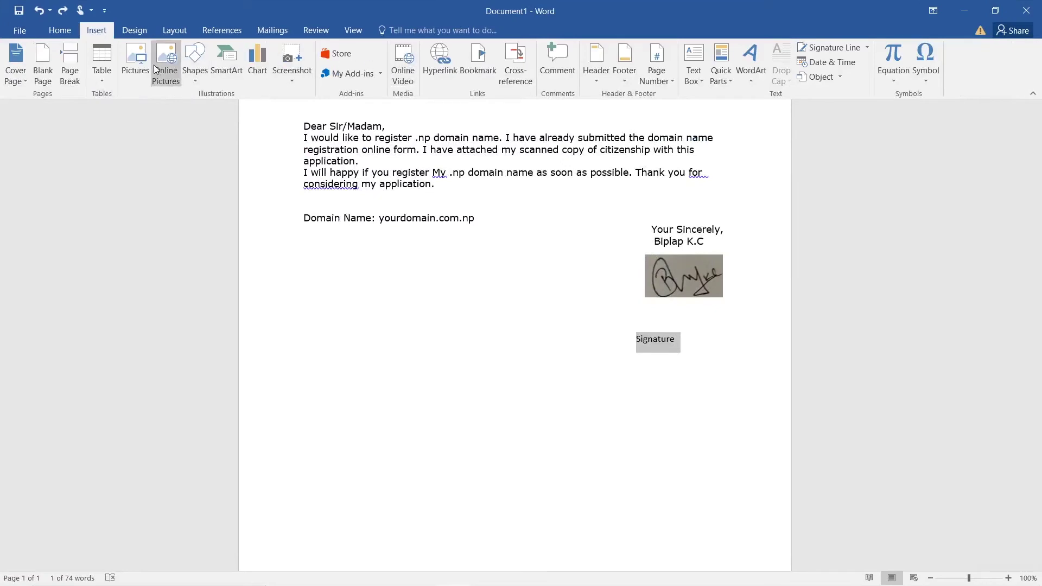
click(194, 62)
click(216, 110)
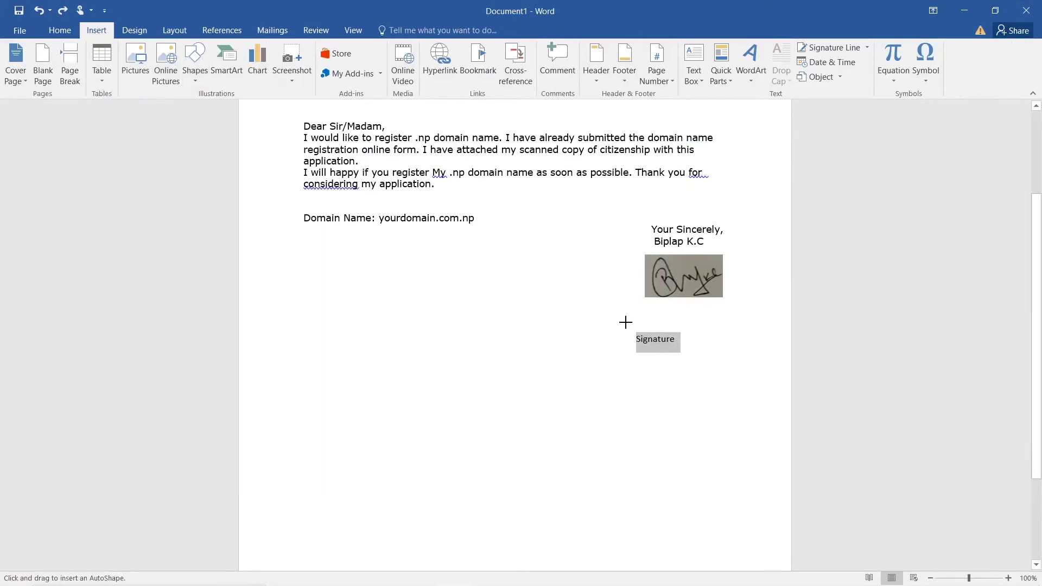
drag(581, 323, 758, 321)
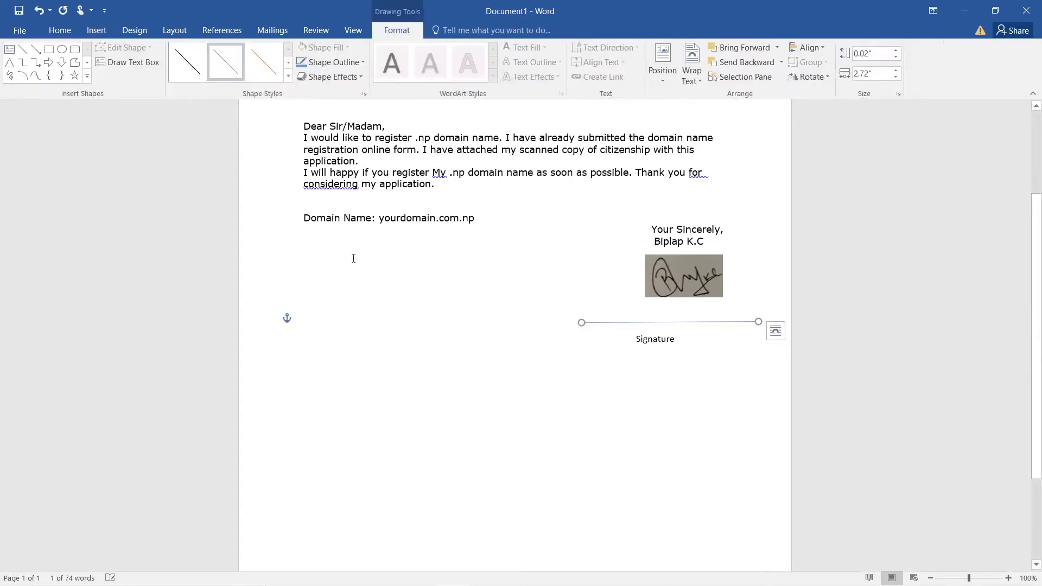
Step: Apply the black preset style to the line and shift the word "Signature" so it is centred beneath the line
click(182, 59)
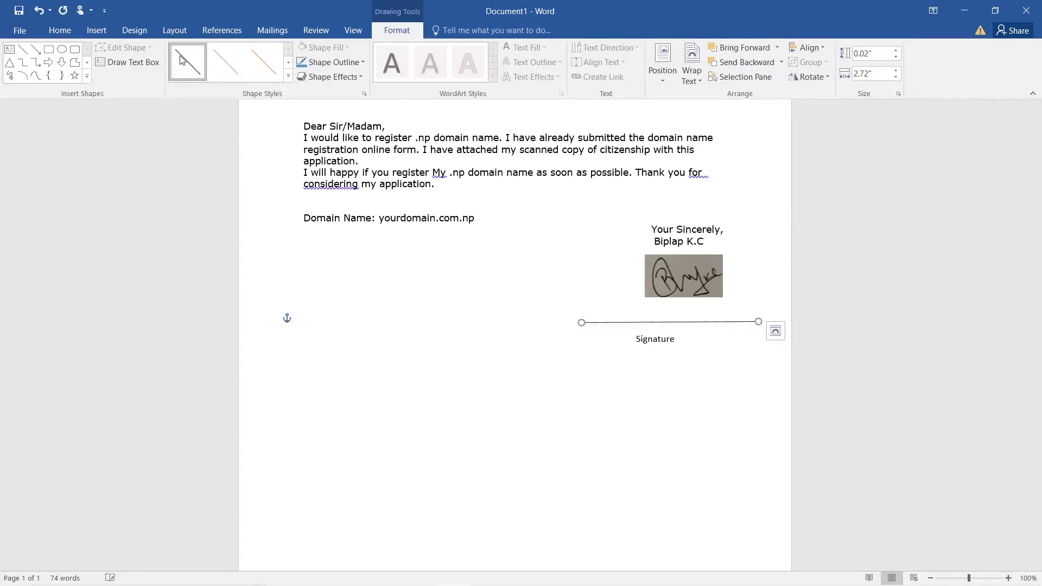
click(163, 209)
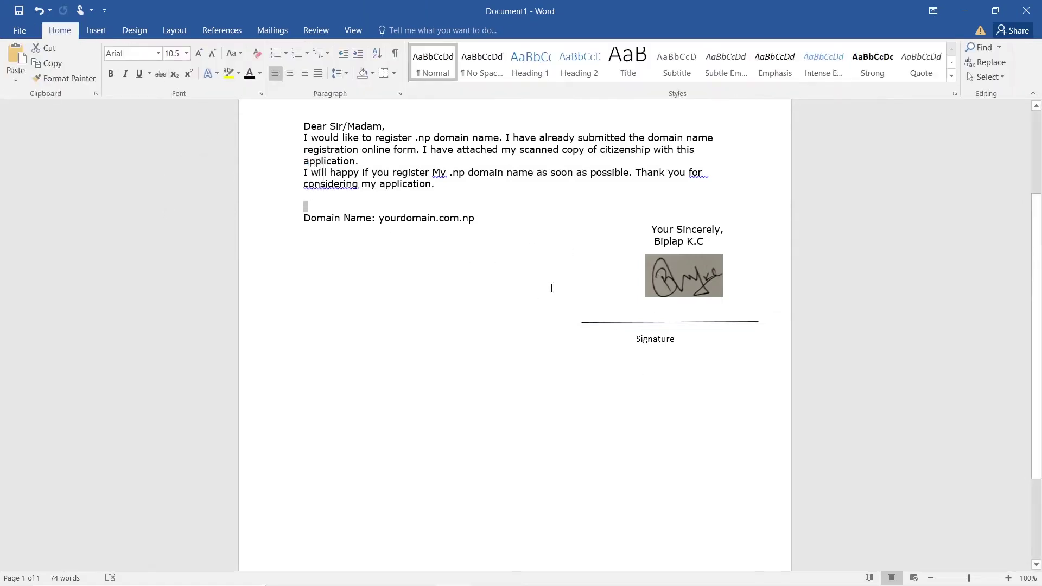
click(634, 338)
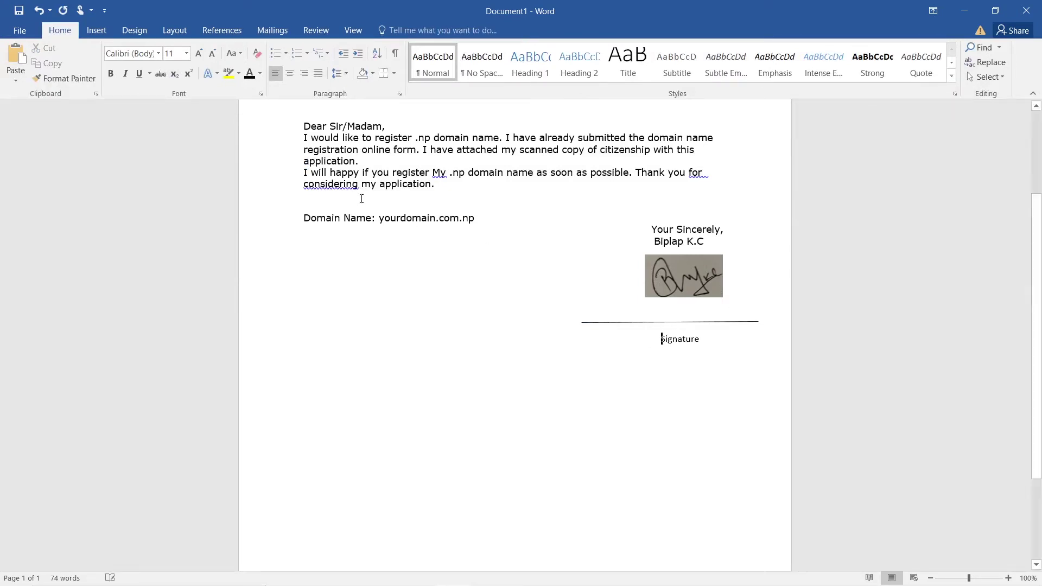
Step: Draw a rectangle about 1.14" wide and 0.21" high over the word "Signature"
click(93, 31)
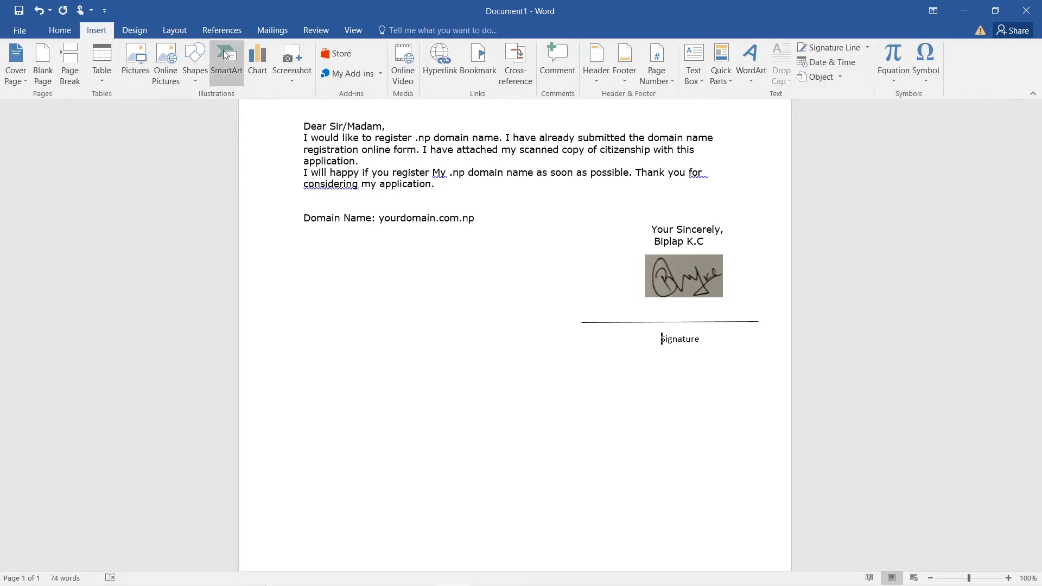
click(195, 59)
click(217, 109)
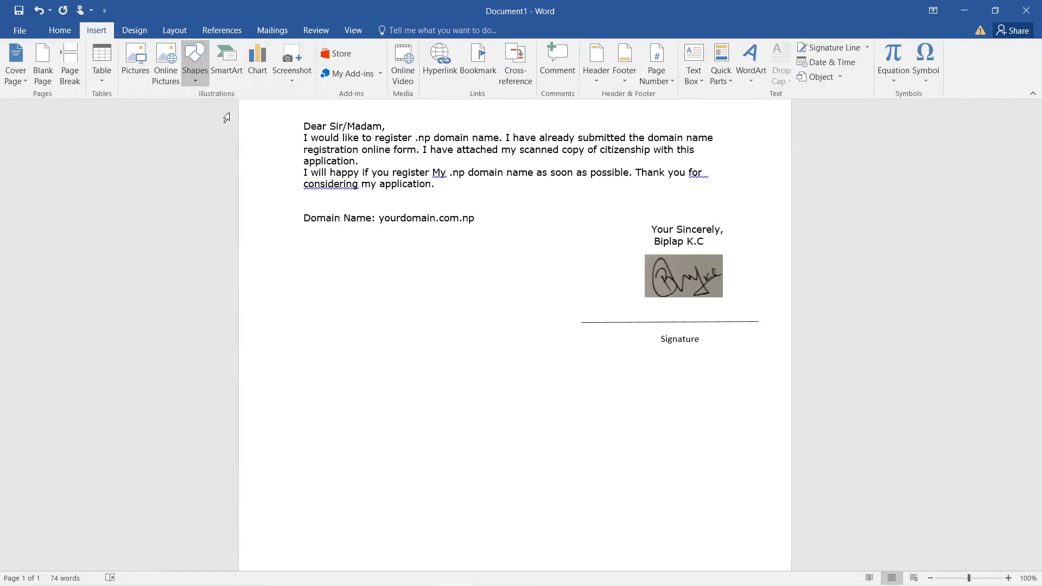
mouse_move(642, 333)
mouse_down()
mouse_move(714, 337)
mouse_move(717, 348)
mouse_up()
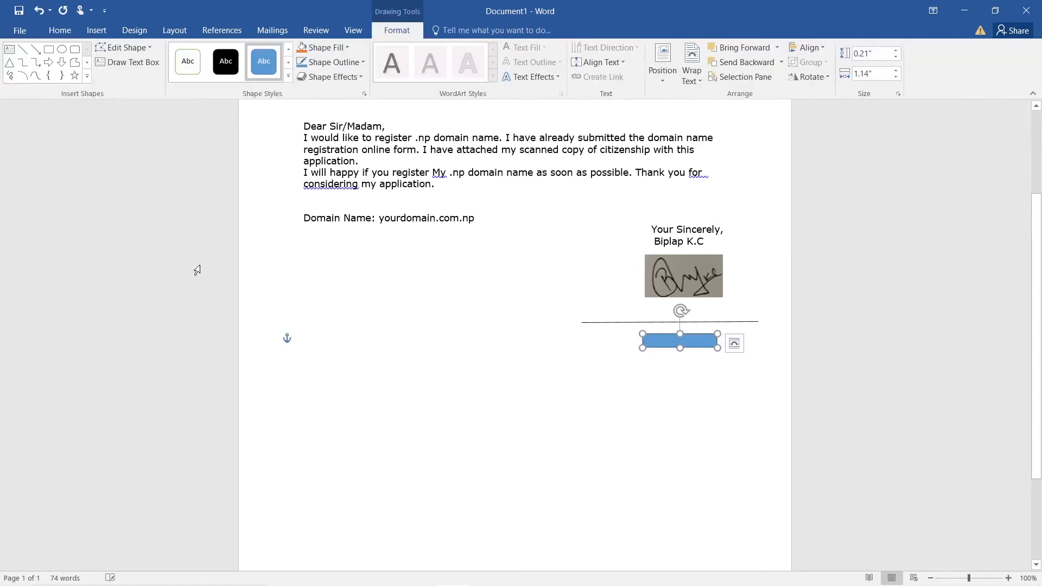
Step: Apply the green outline preset to the rectangle over the word "Signature" and remove its fill
click(188, 61)
click(347, 47)
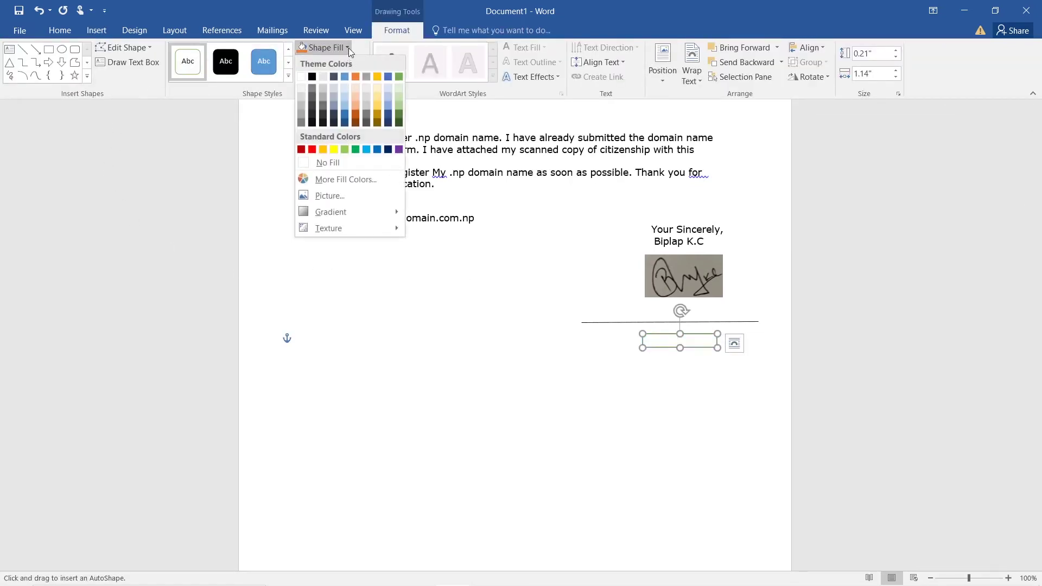
click(298, 163)
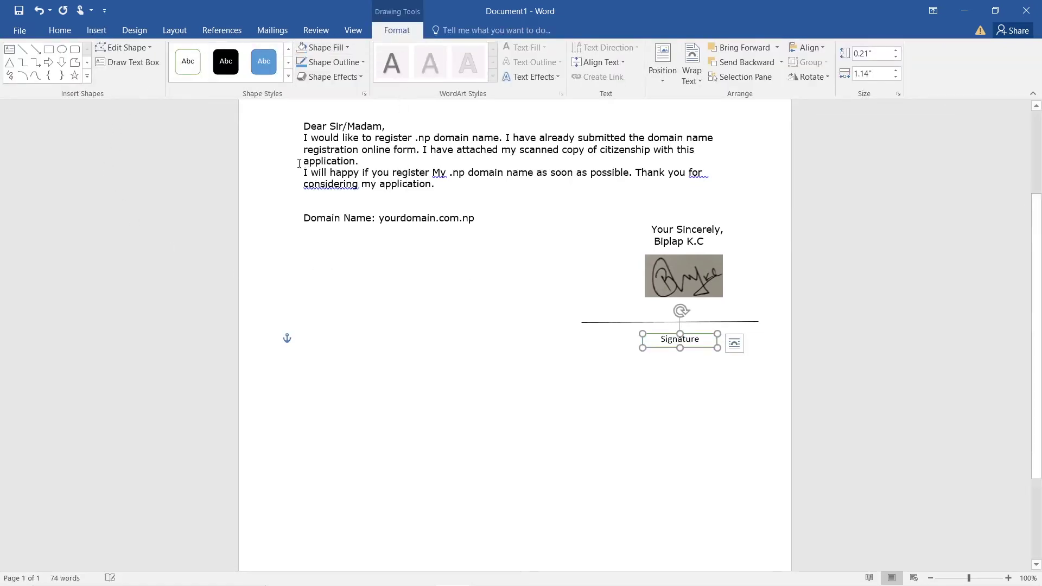
click(164, 228)
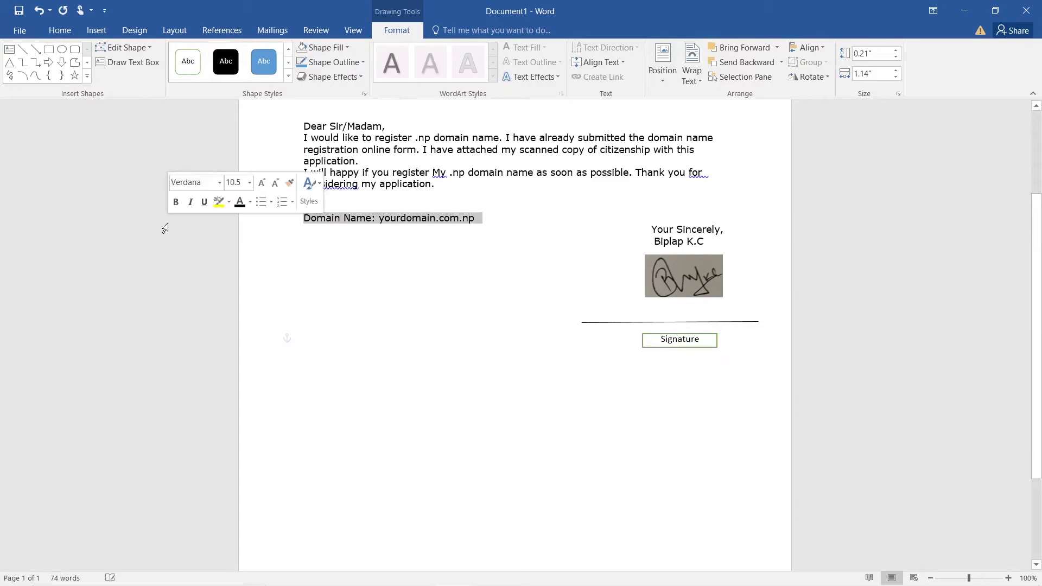
Step: Nudge the rectangle around "Signature" slightly up and right, then give it the black outline preset, no fill and a black outline colour
click(675, 345)
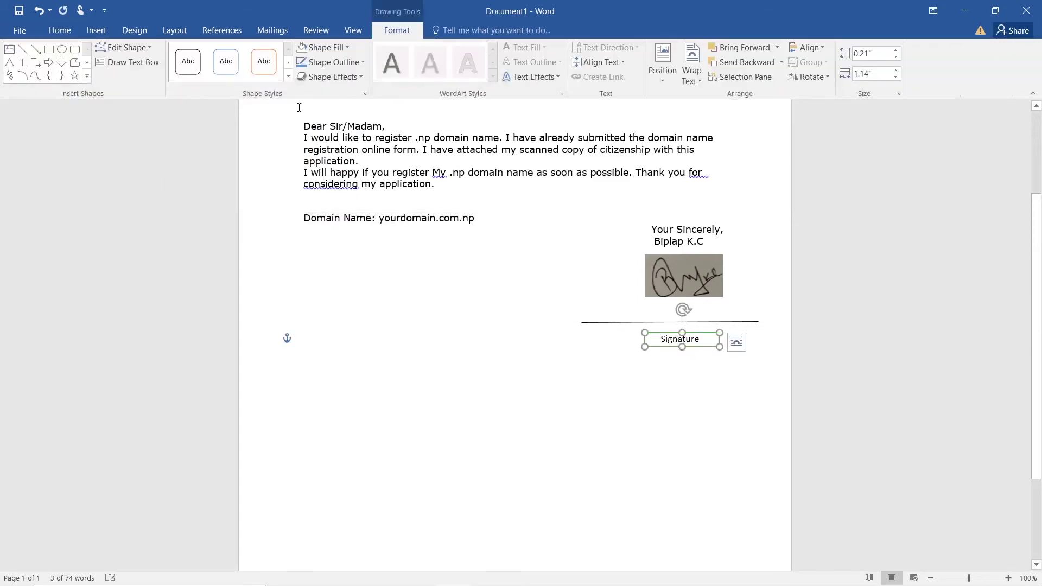
click(187, 63)
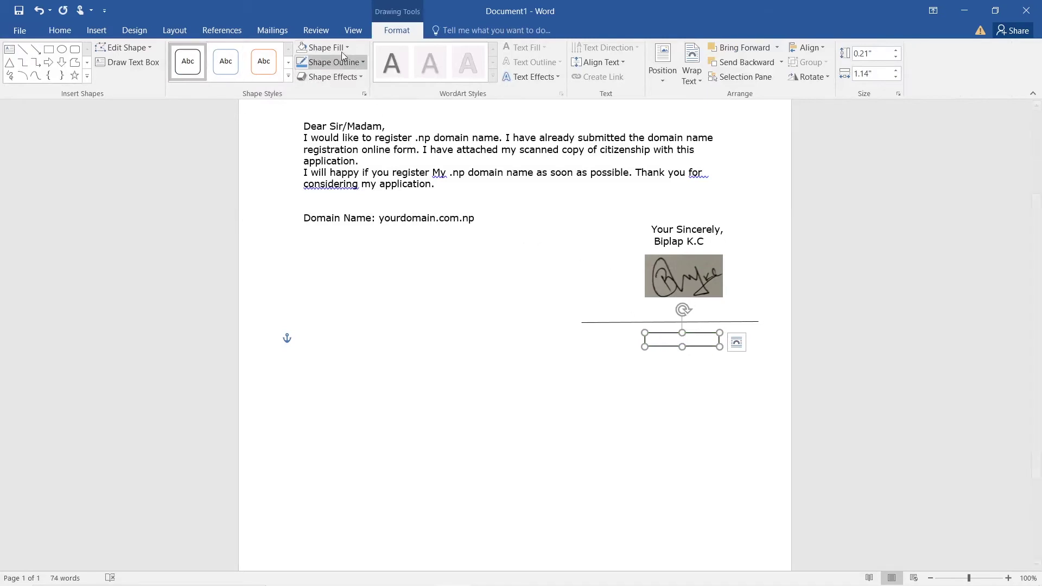
click(324, 48)
click(315, 162)
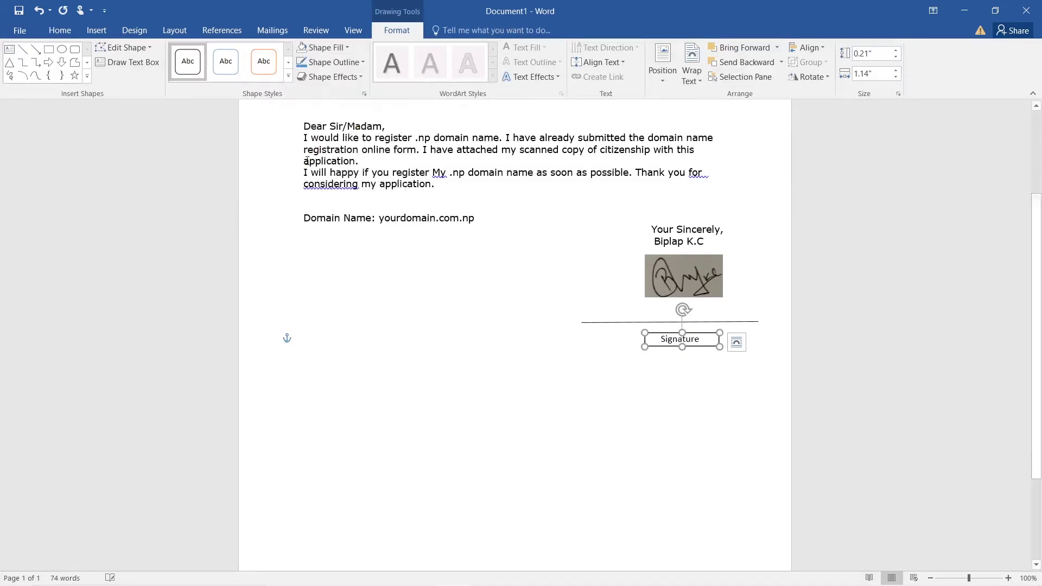
click(345, 62)
click(313, 96)
click(191, 295)
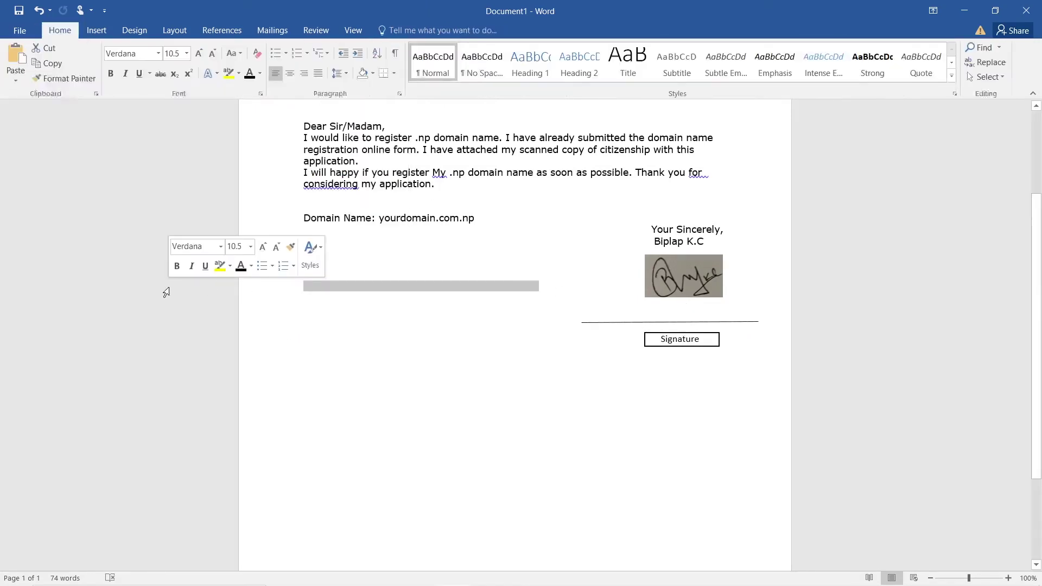
Step: Move the signature picture slightly down and left so it sits closer to the signature line
click(704, 272)
drag(689, 278, 691, 280)
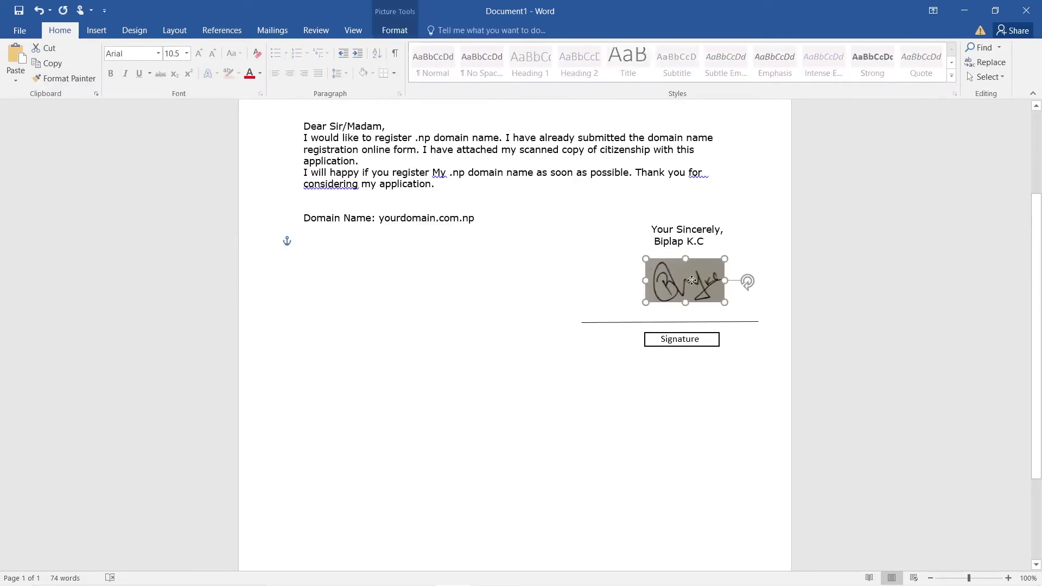
click(20, 30)
click(21, 25)
click(97, 30)
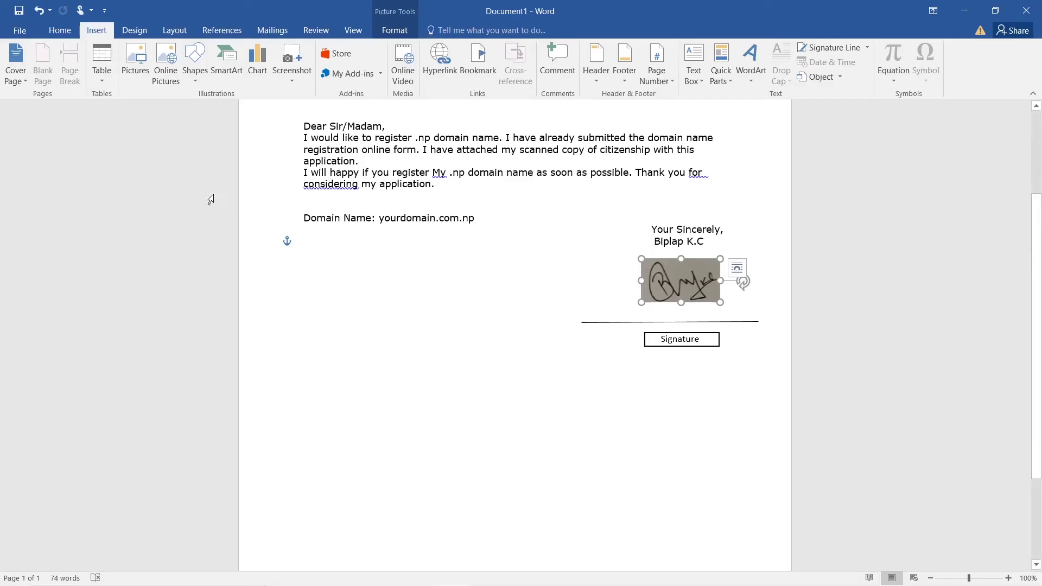
click(370, 320)
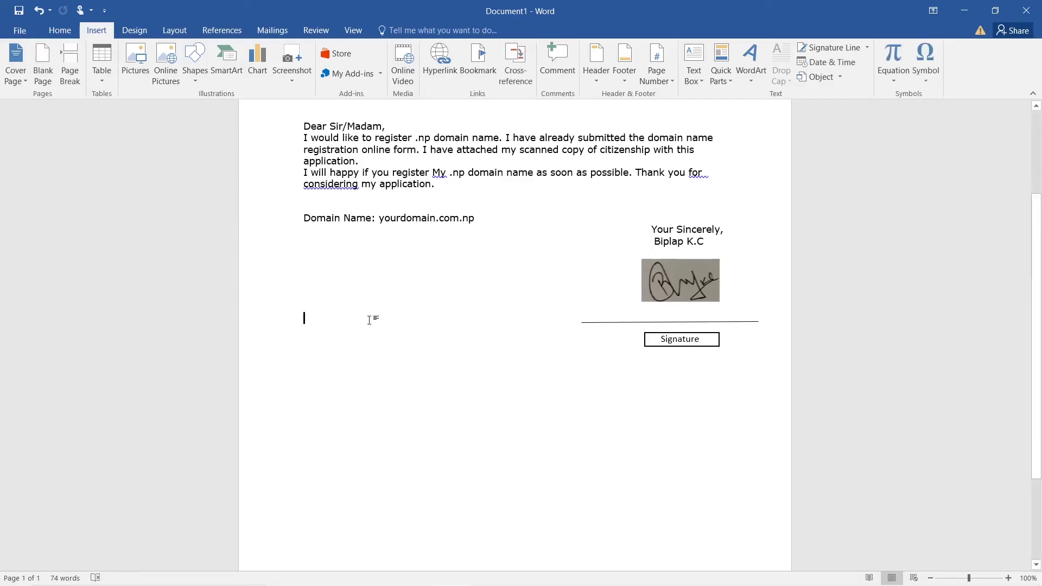
Step: Recolor the signature picture with the black-and-white variant that shows solid black strokes on a white background
click(697, 293)
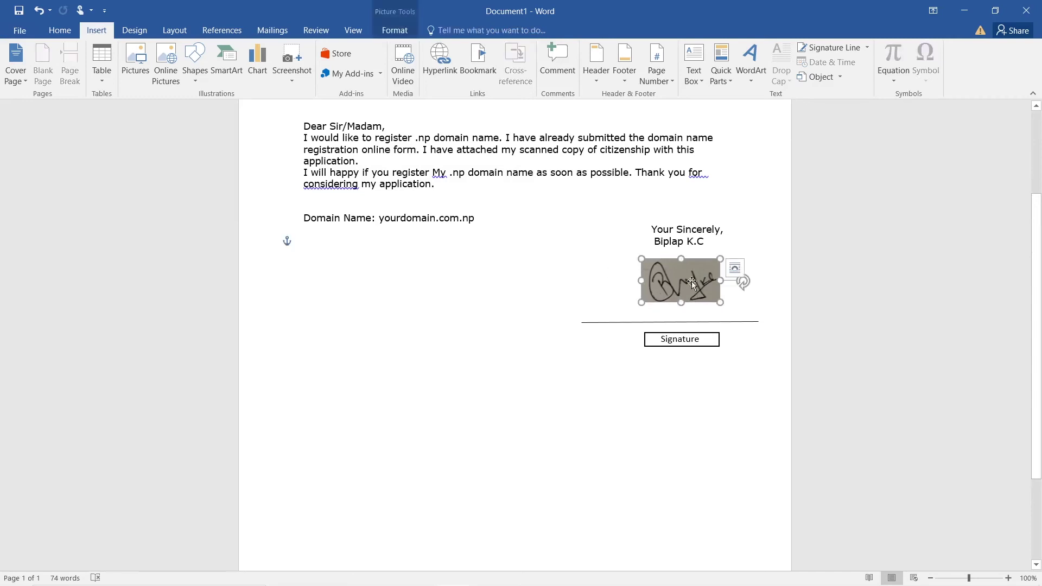
click(402, 34)
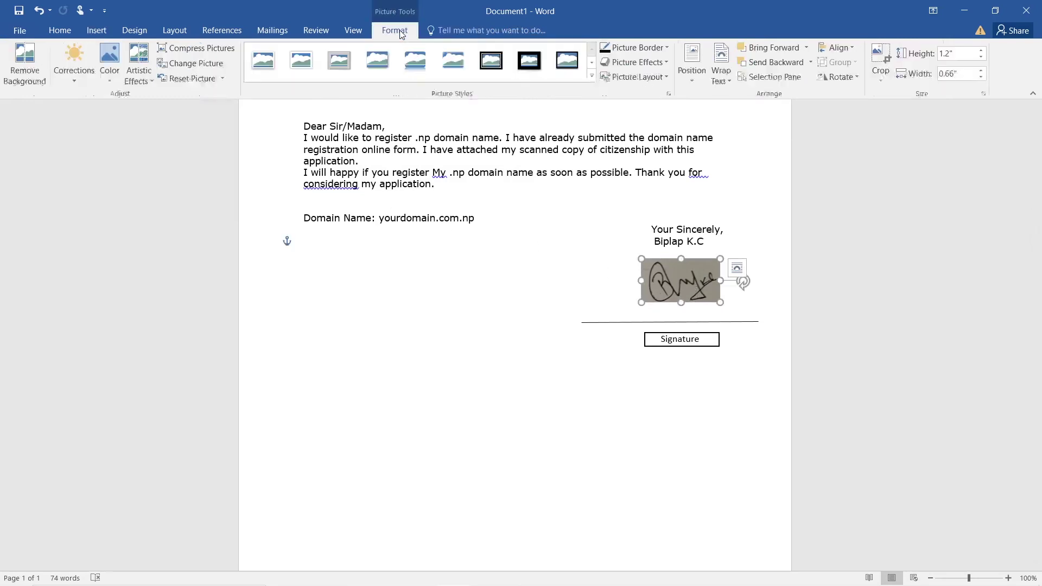
click(109, 61)
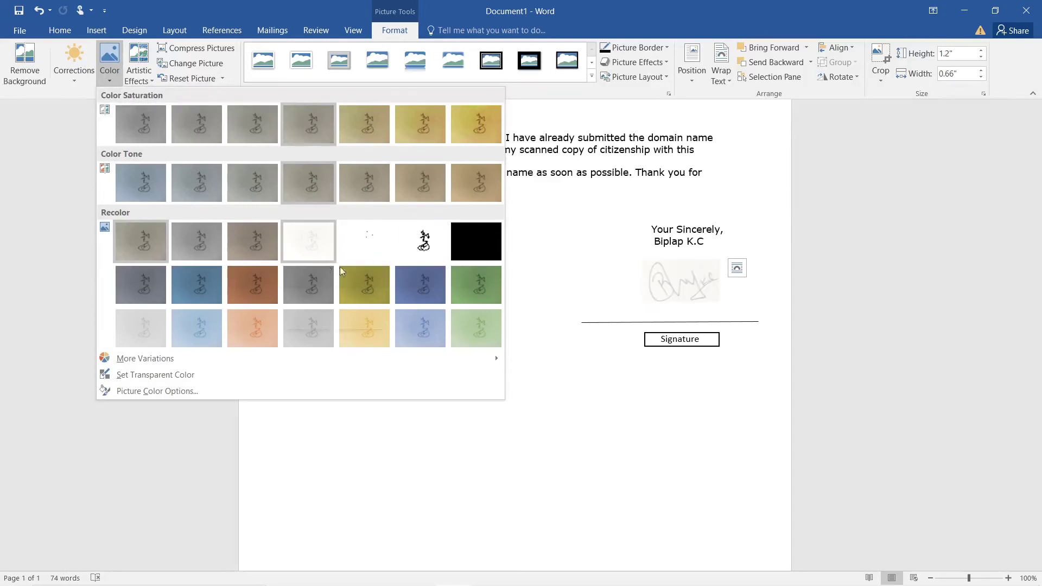
click(427, 247)
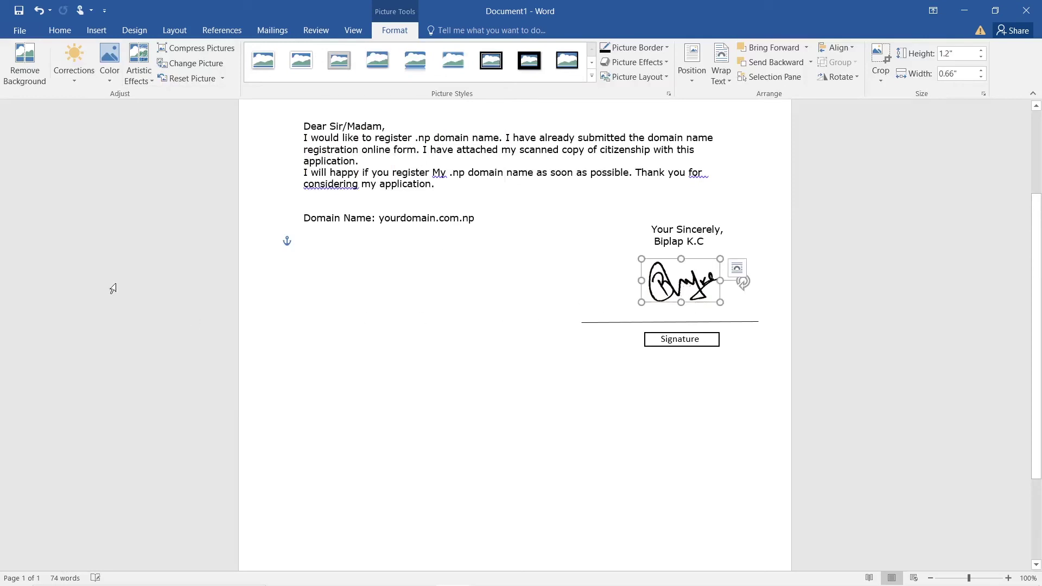
click(327, 321)
Step: Try the 400% color saturation preset and the next lower one on the signature picture
click(698, 294)
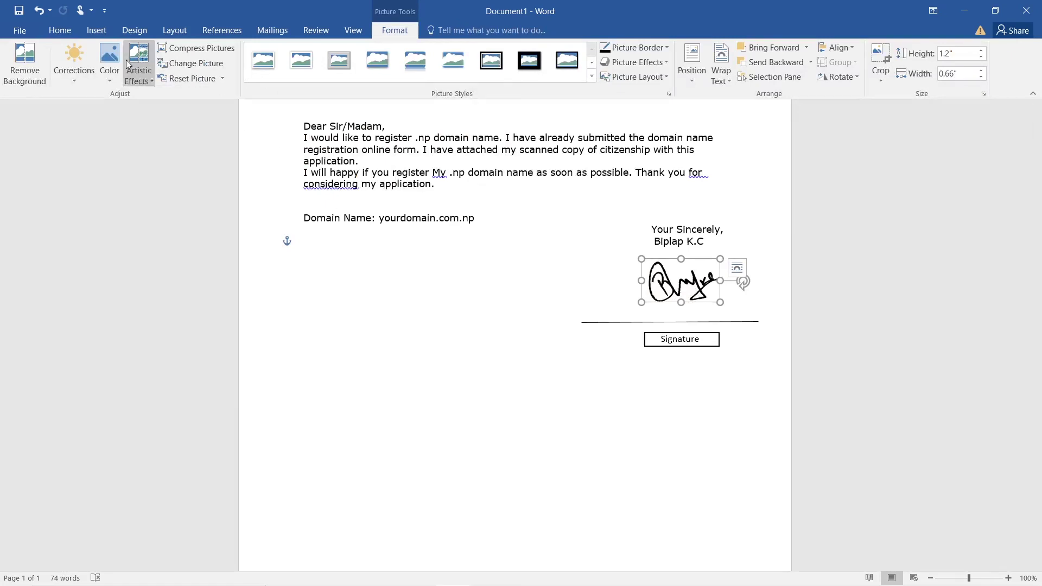
click(109, 61)
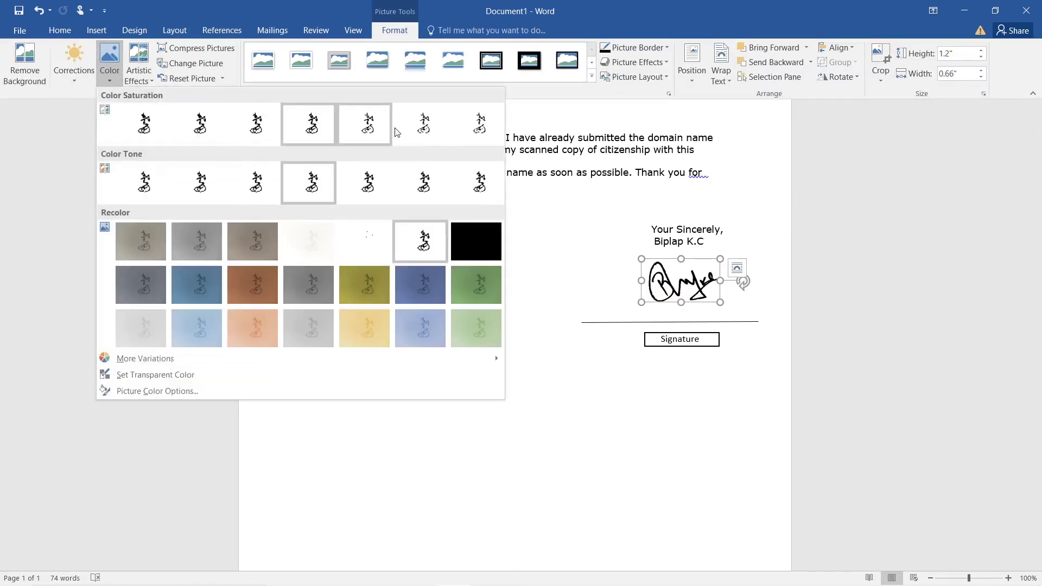
click(471, 128)
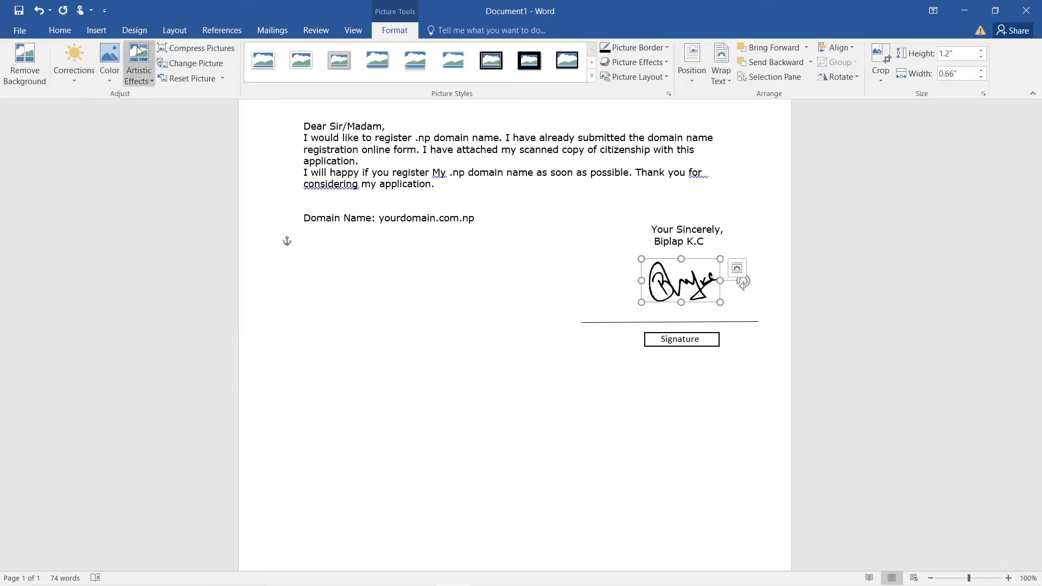
click(109, 59)
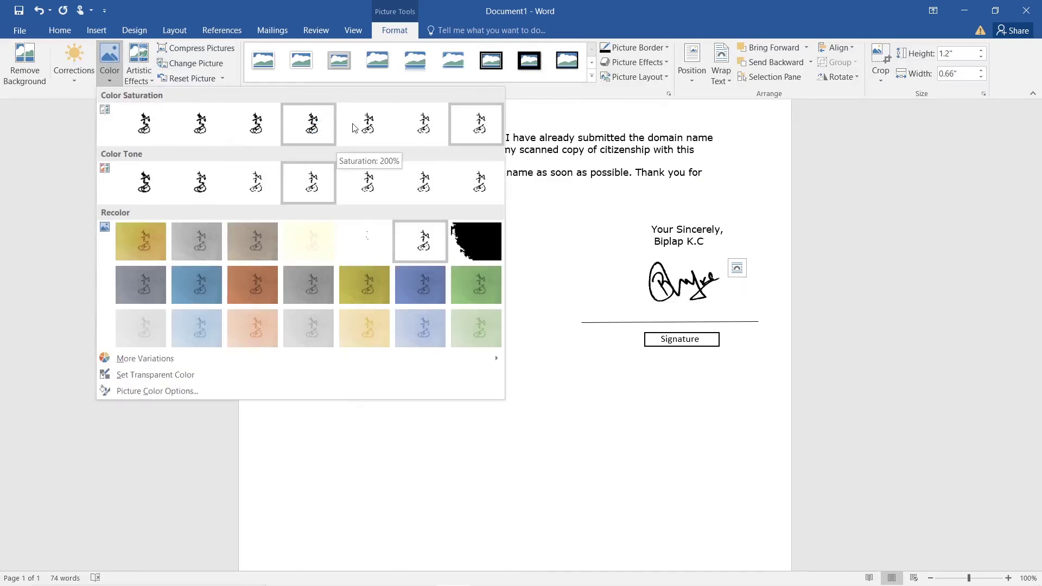
click(421, 127)
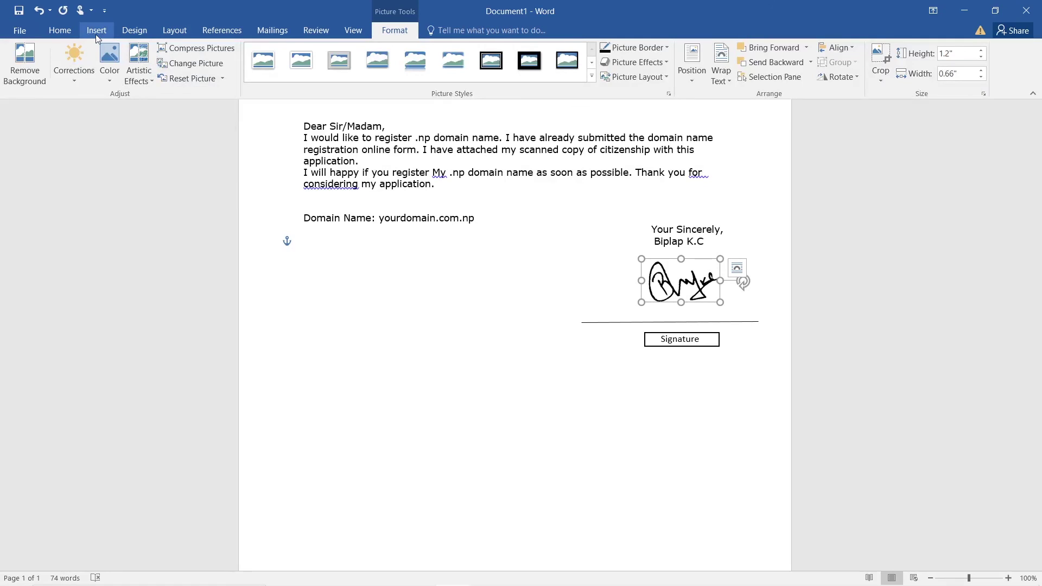
Step: Set the signature picture to the lowest color saturation preset and deselect it to review the letter
click(109, 59)
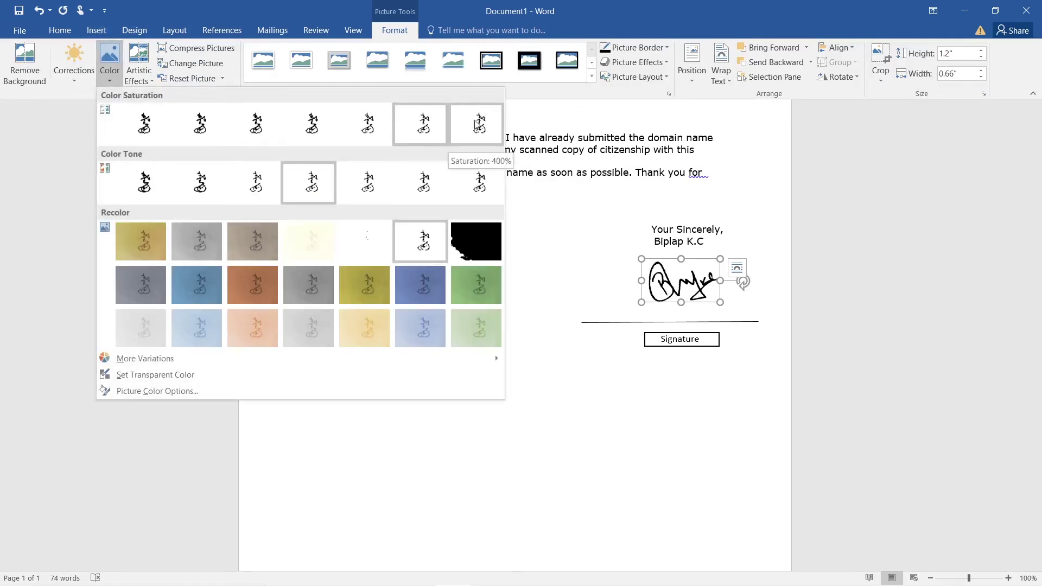
click(147, 127)
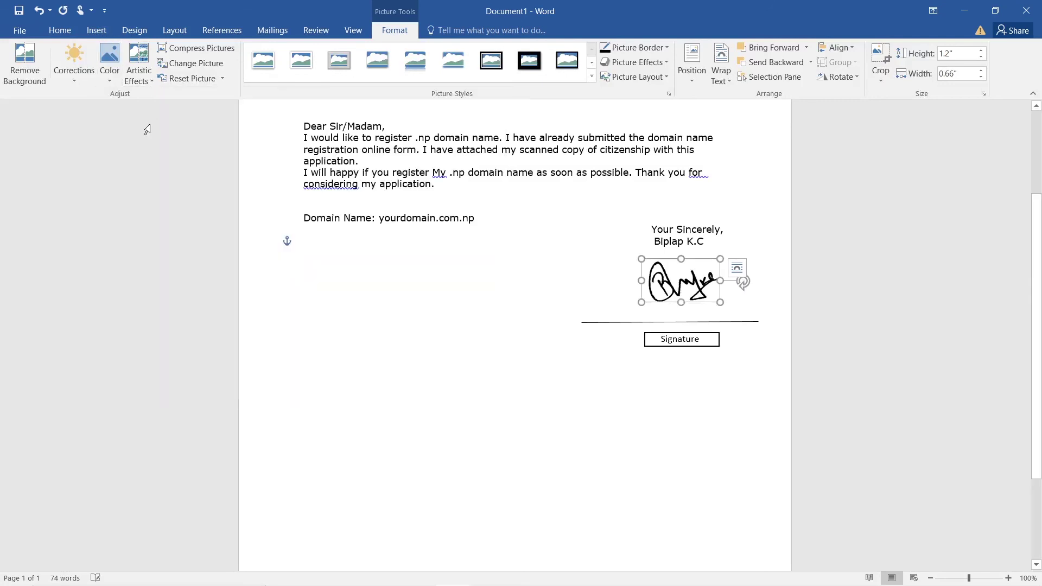
click(829, 345)
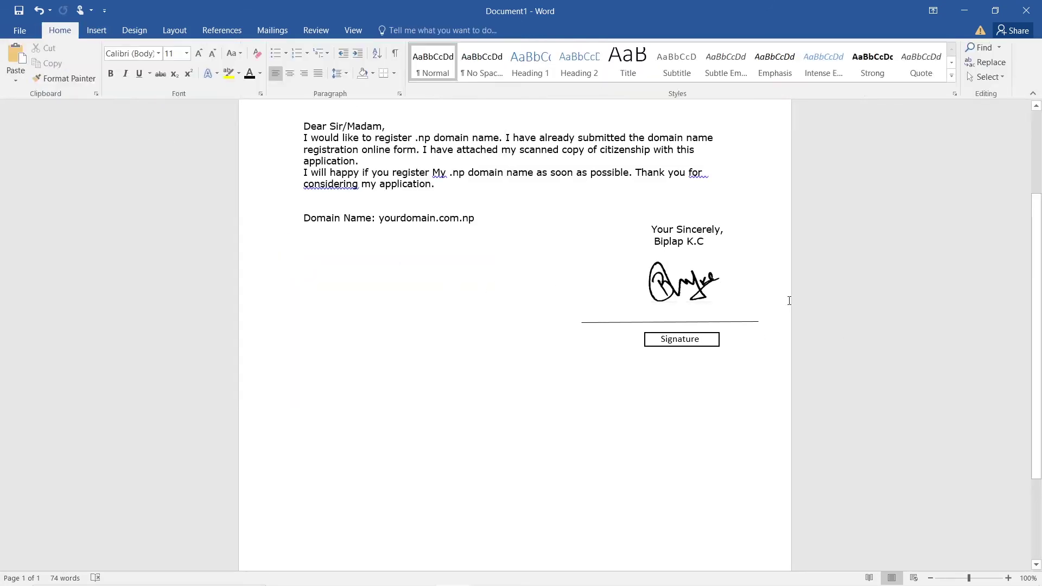
scroll(593, 291, up, 2)
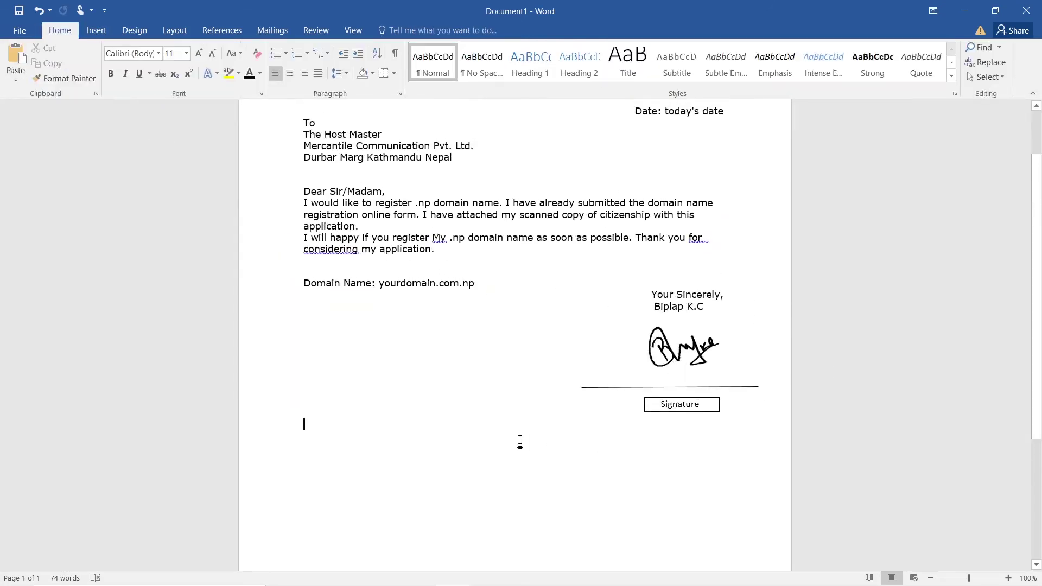